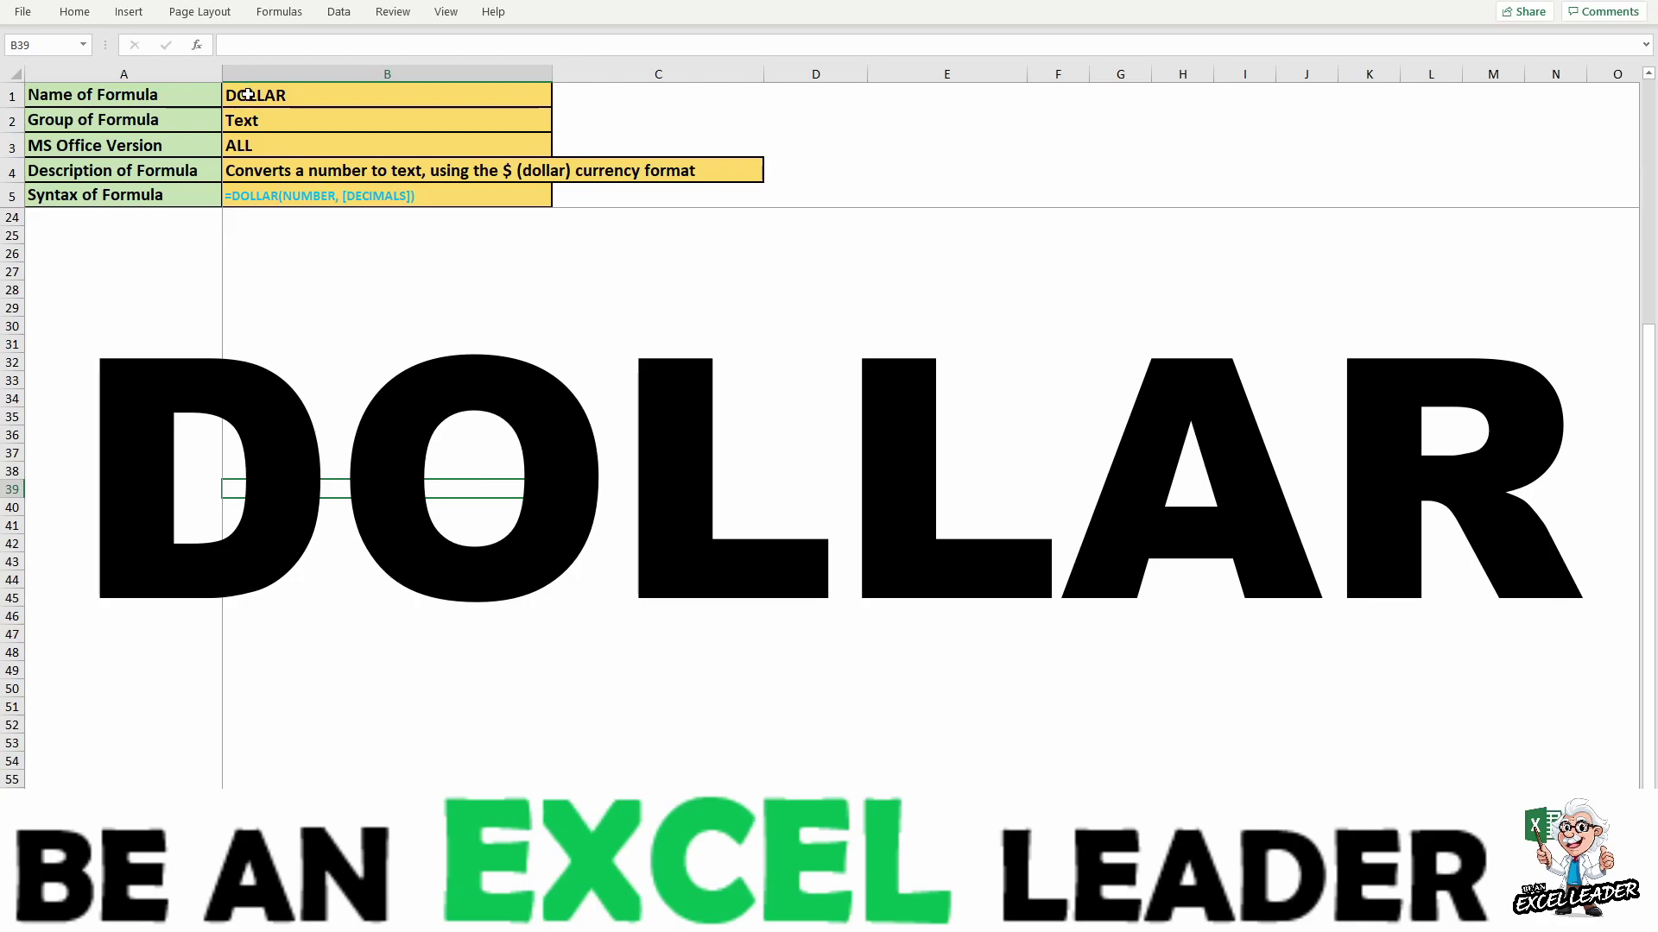
Review the formula name, MS Office version and formula description in column B
click(249, 93)
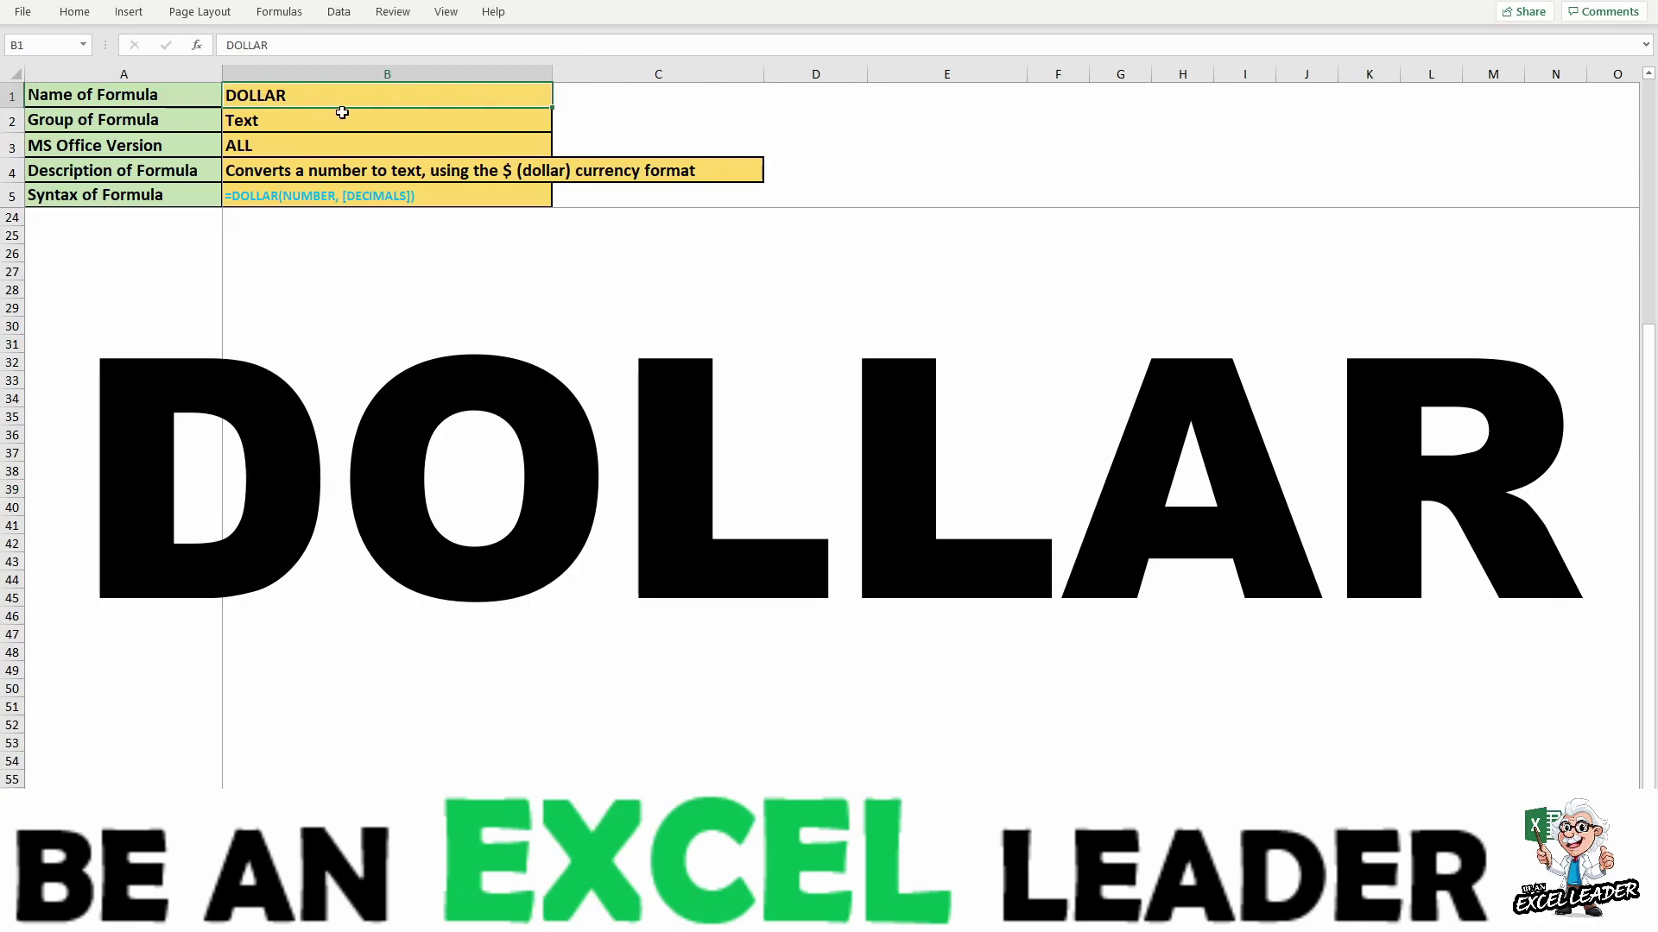
key(Down)
key(Down)
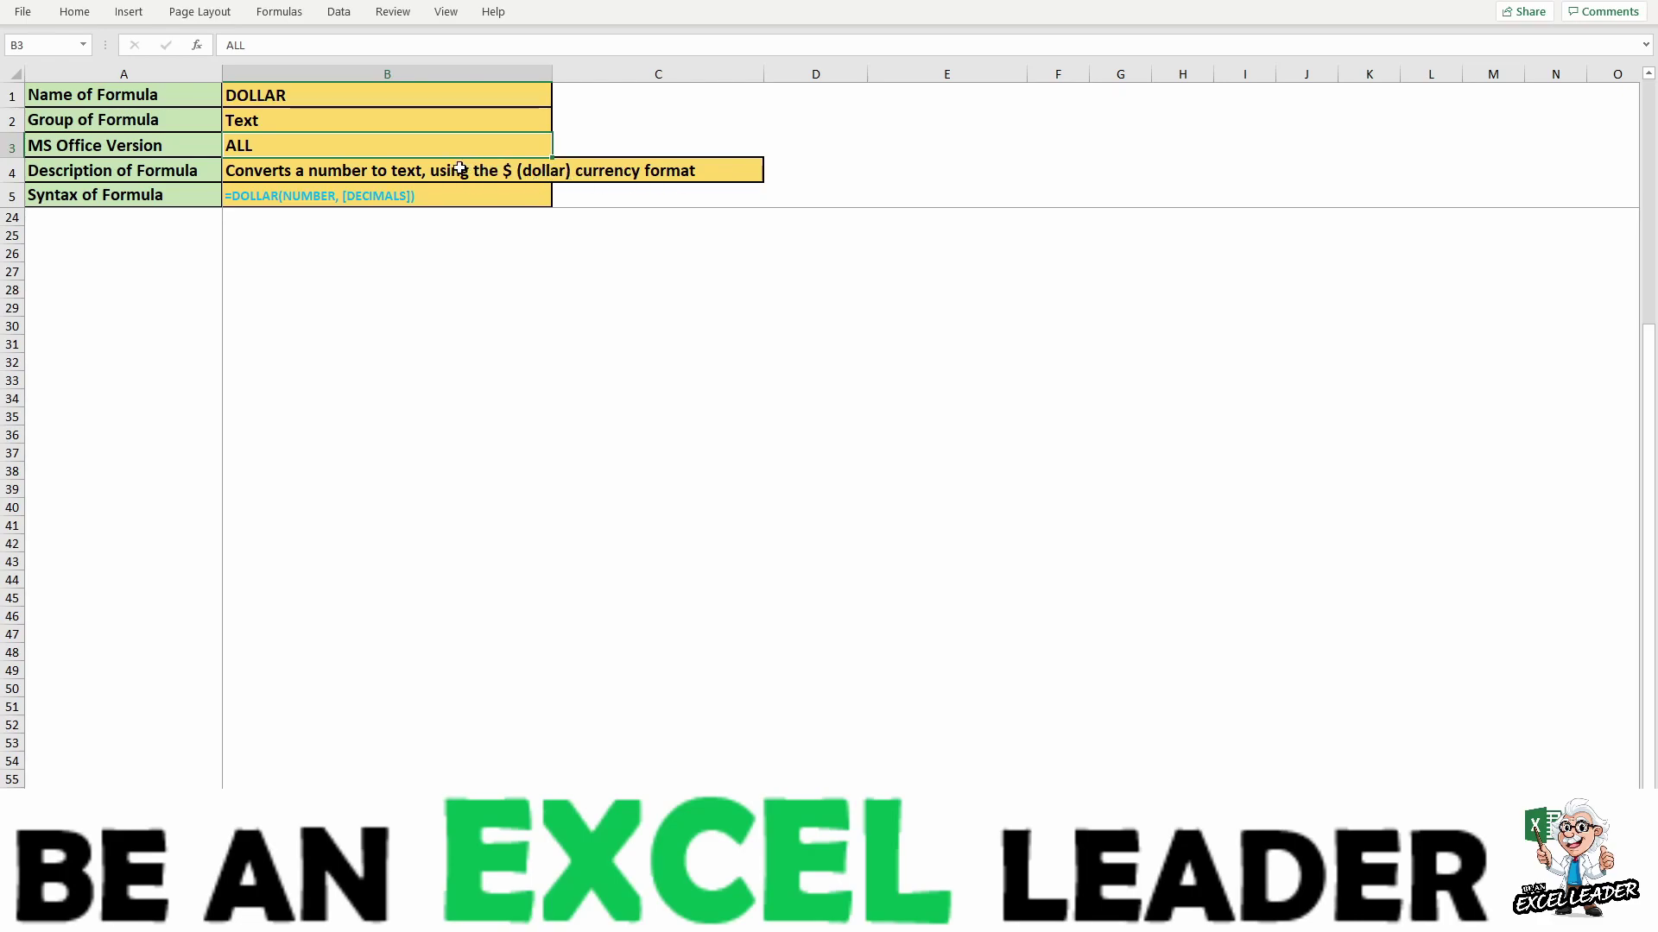
click(442, 173)
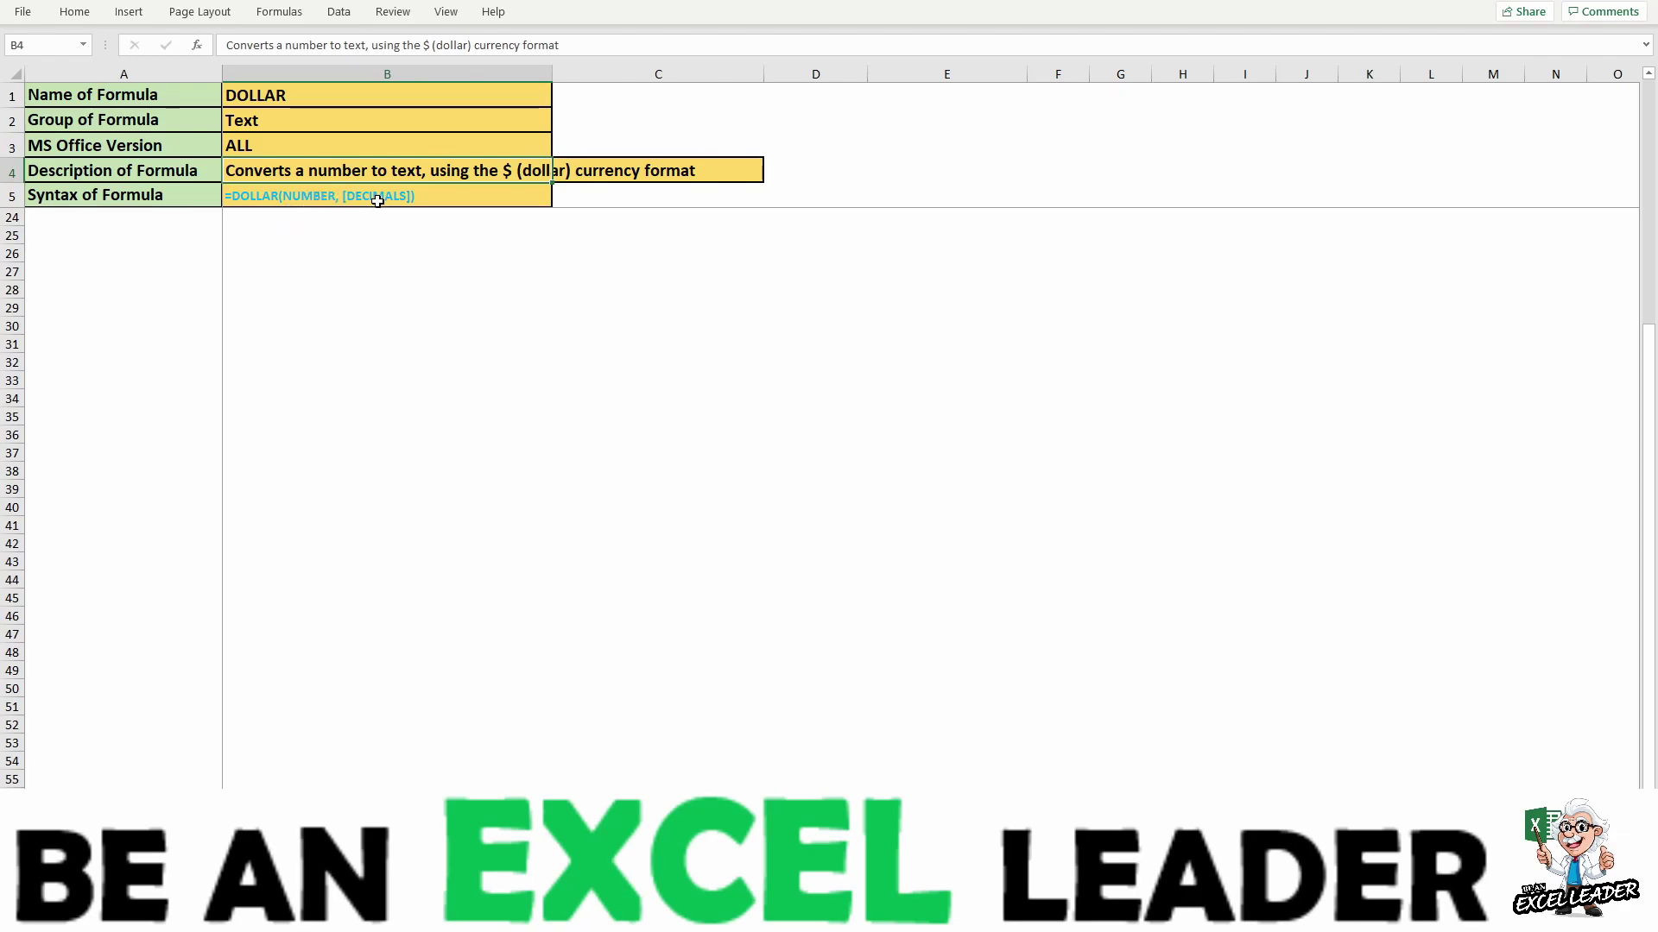
Try the DOLLAR function in B25 and read its Decimals argument help without entering it
click(374, 228)
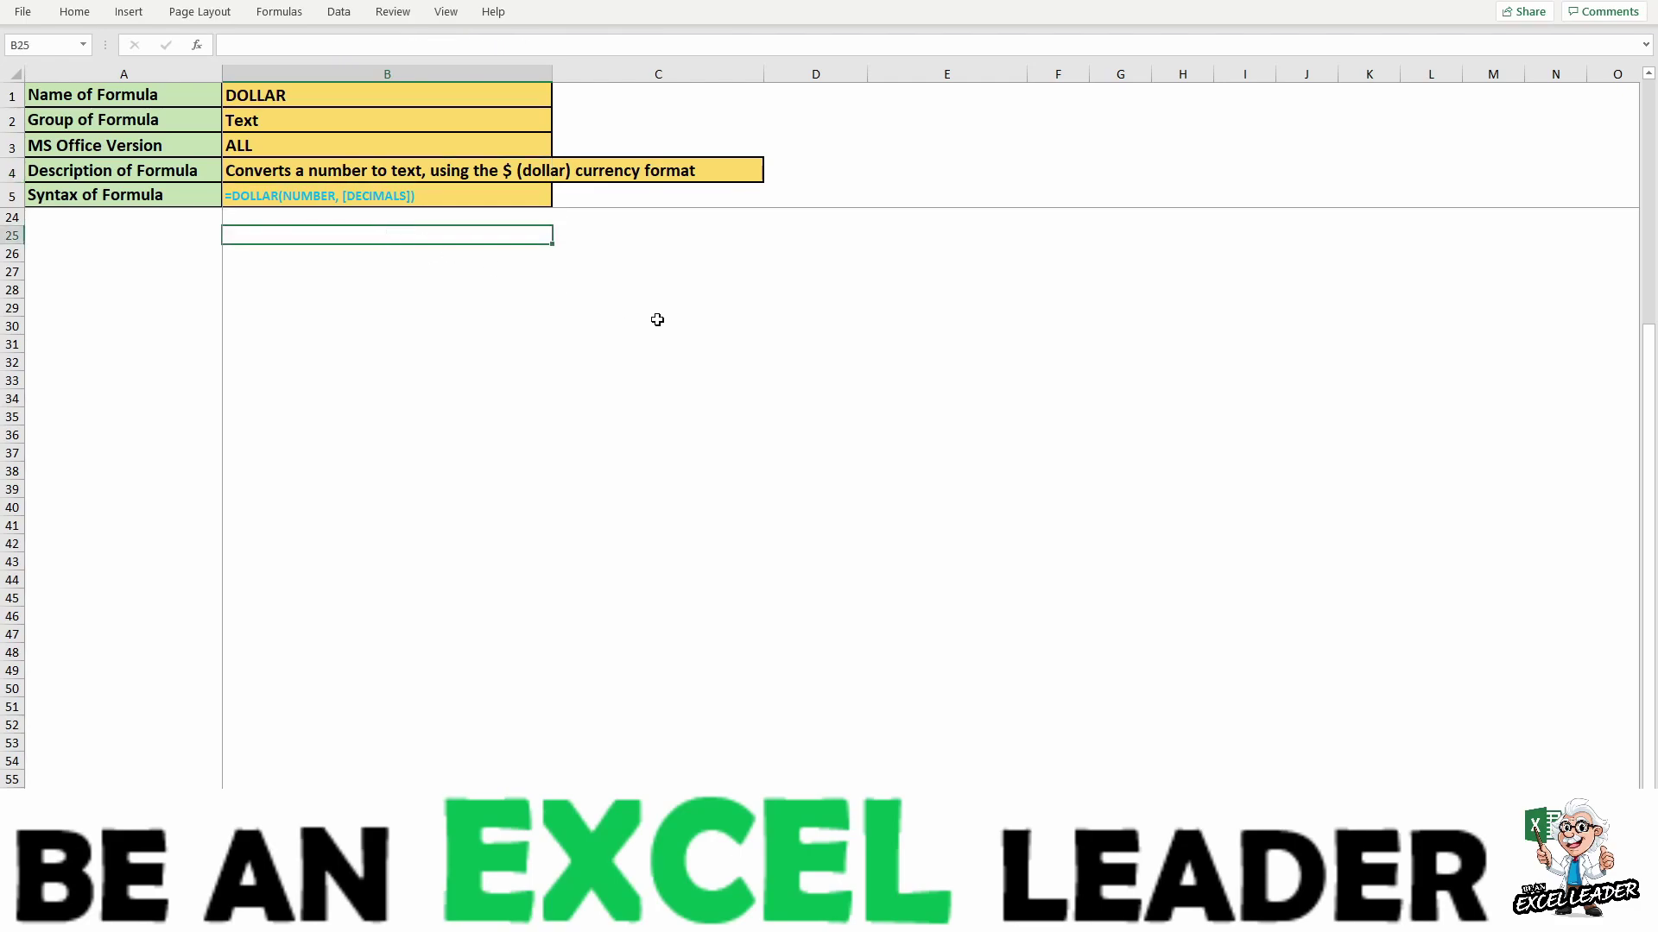
text(=D)
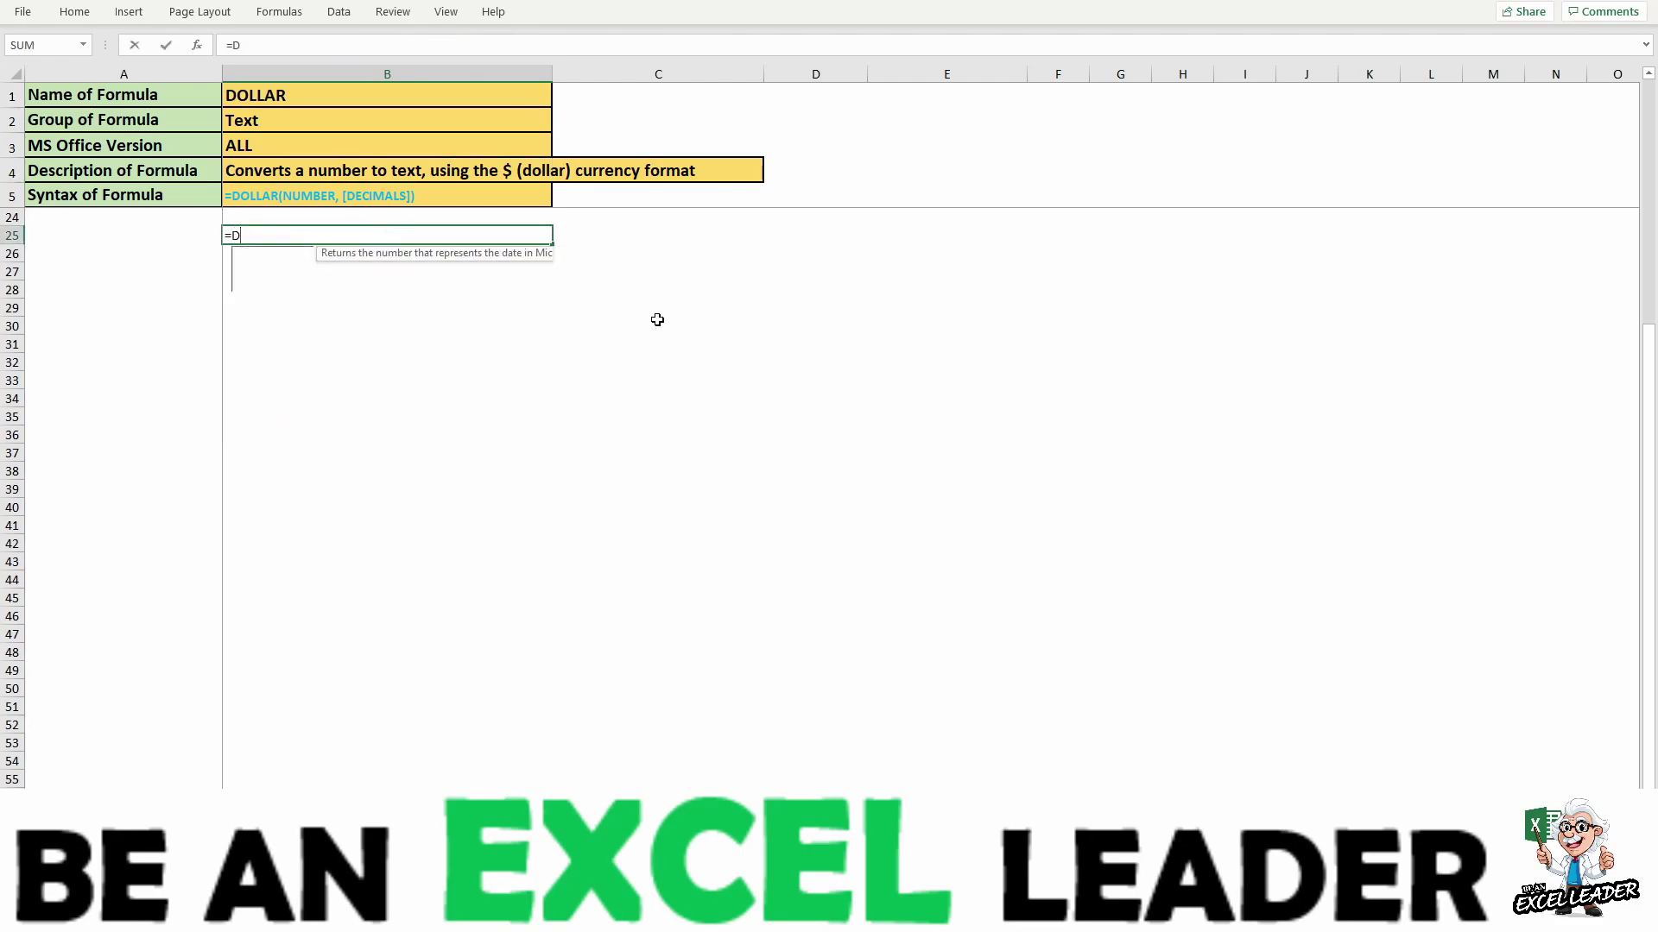
text(O)
key(Tab)
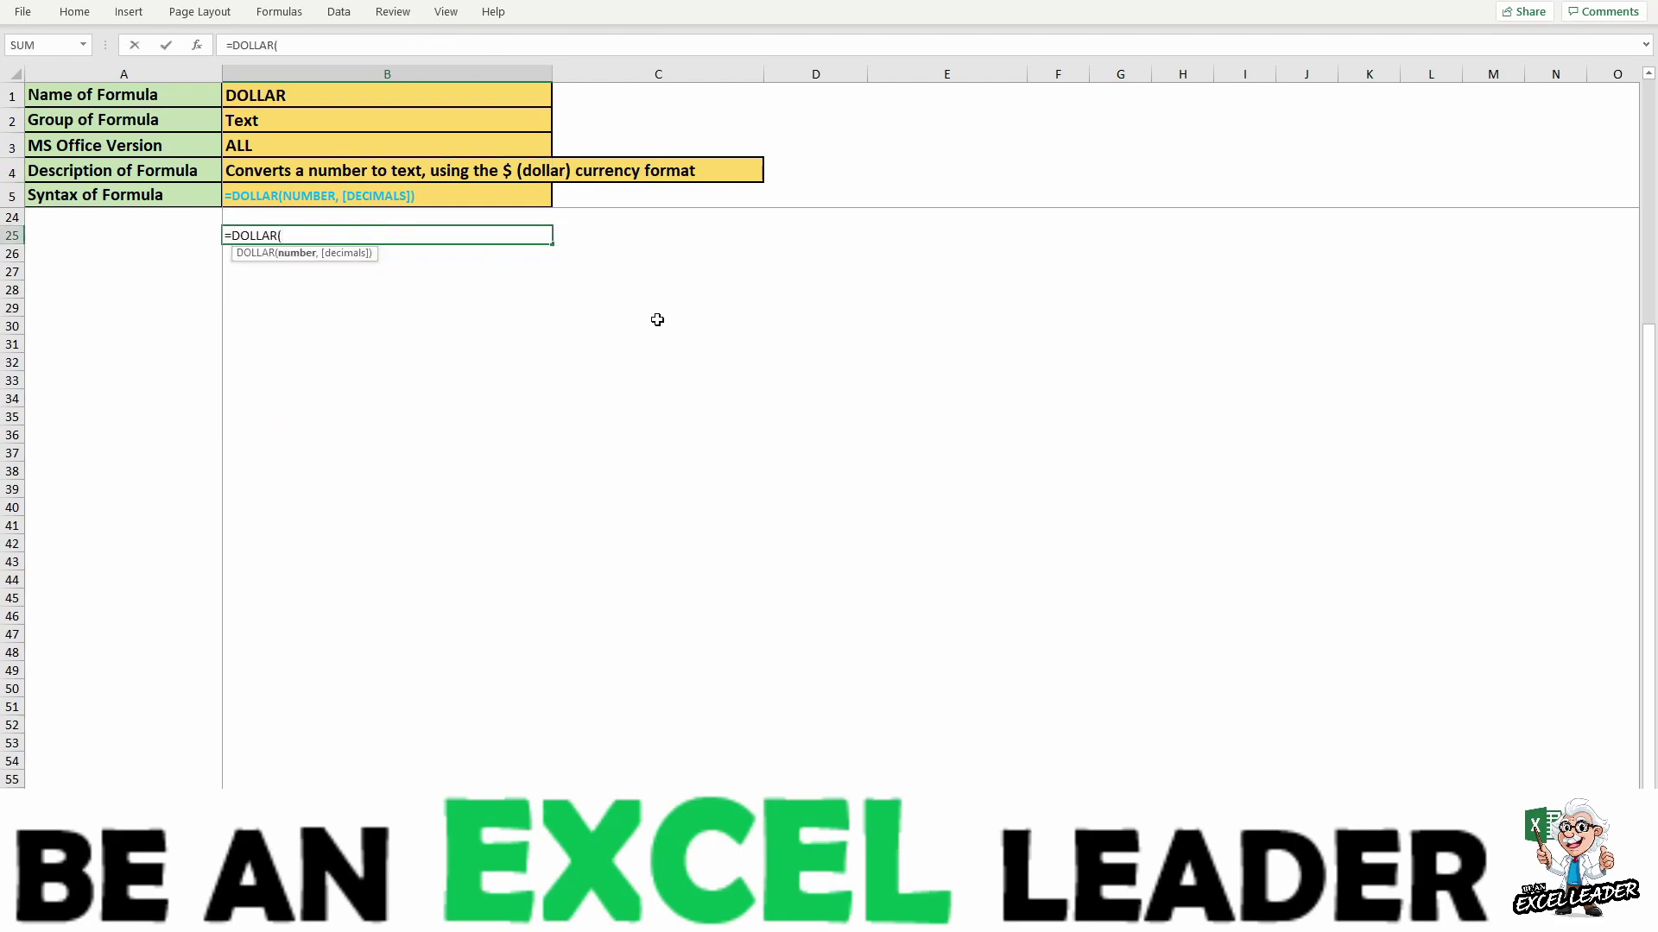
key(ctrl+a)
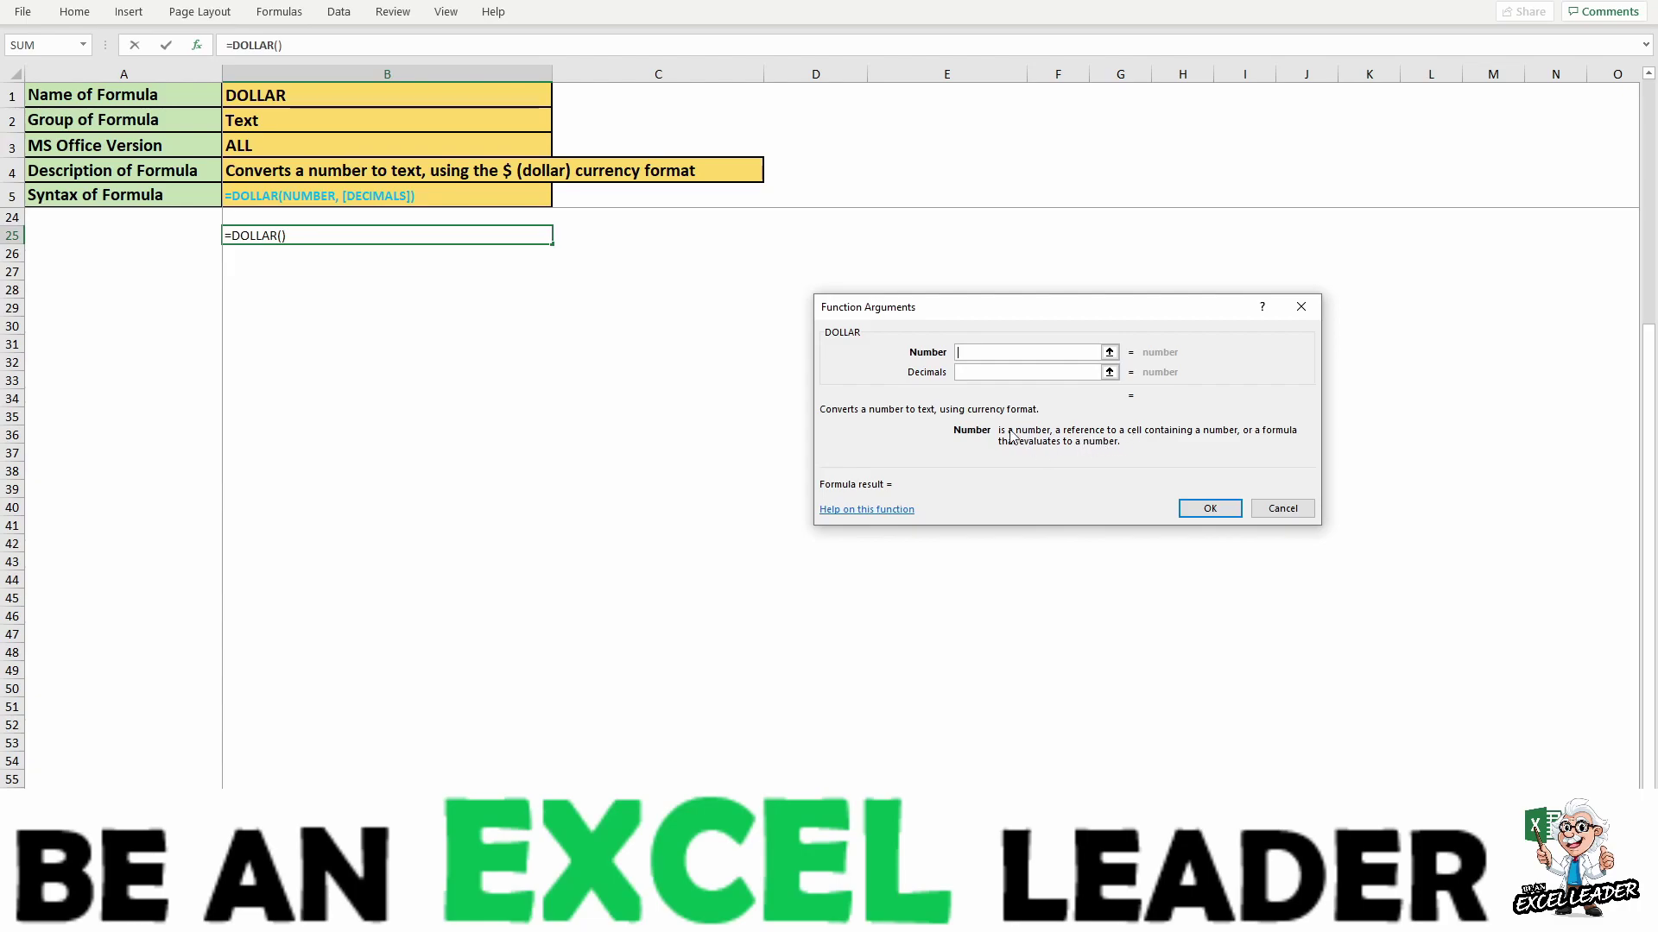
click(970, 372)
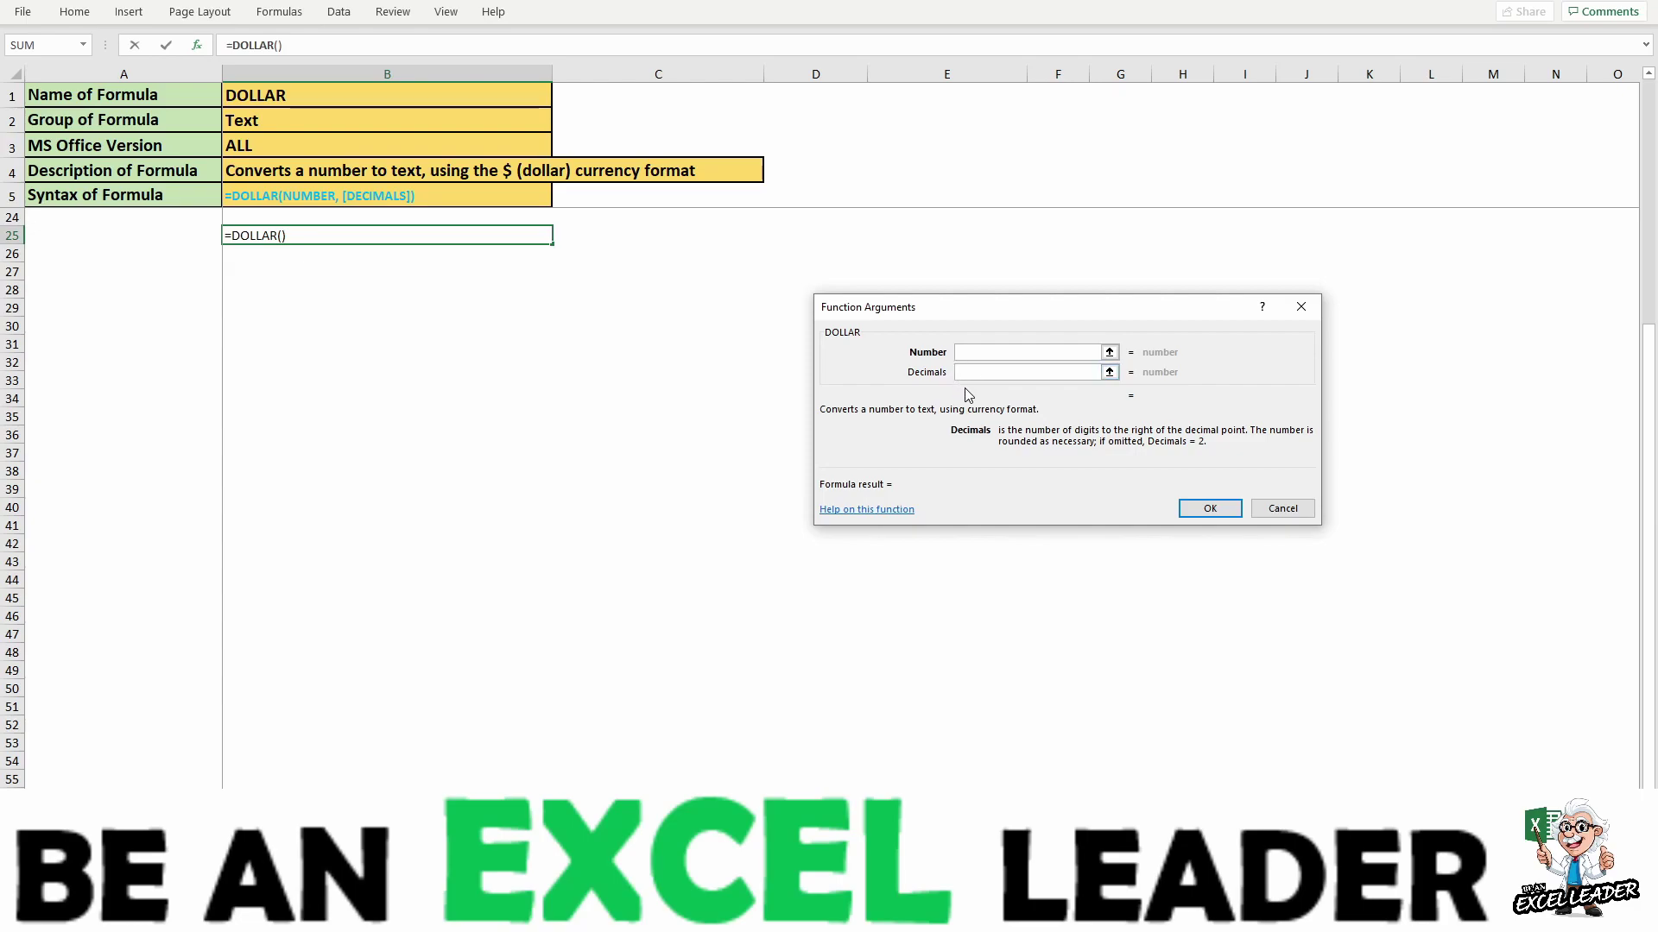
click(1304, 315)
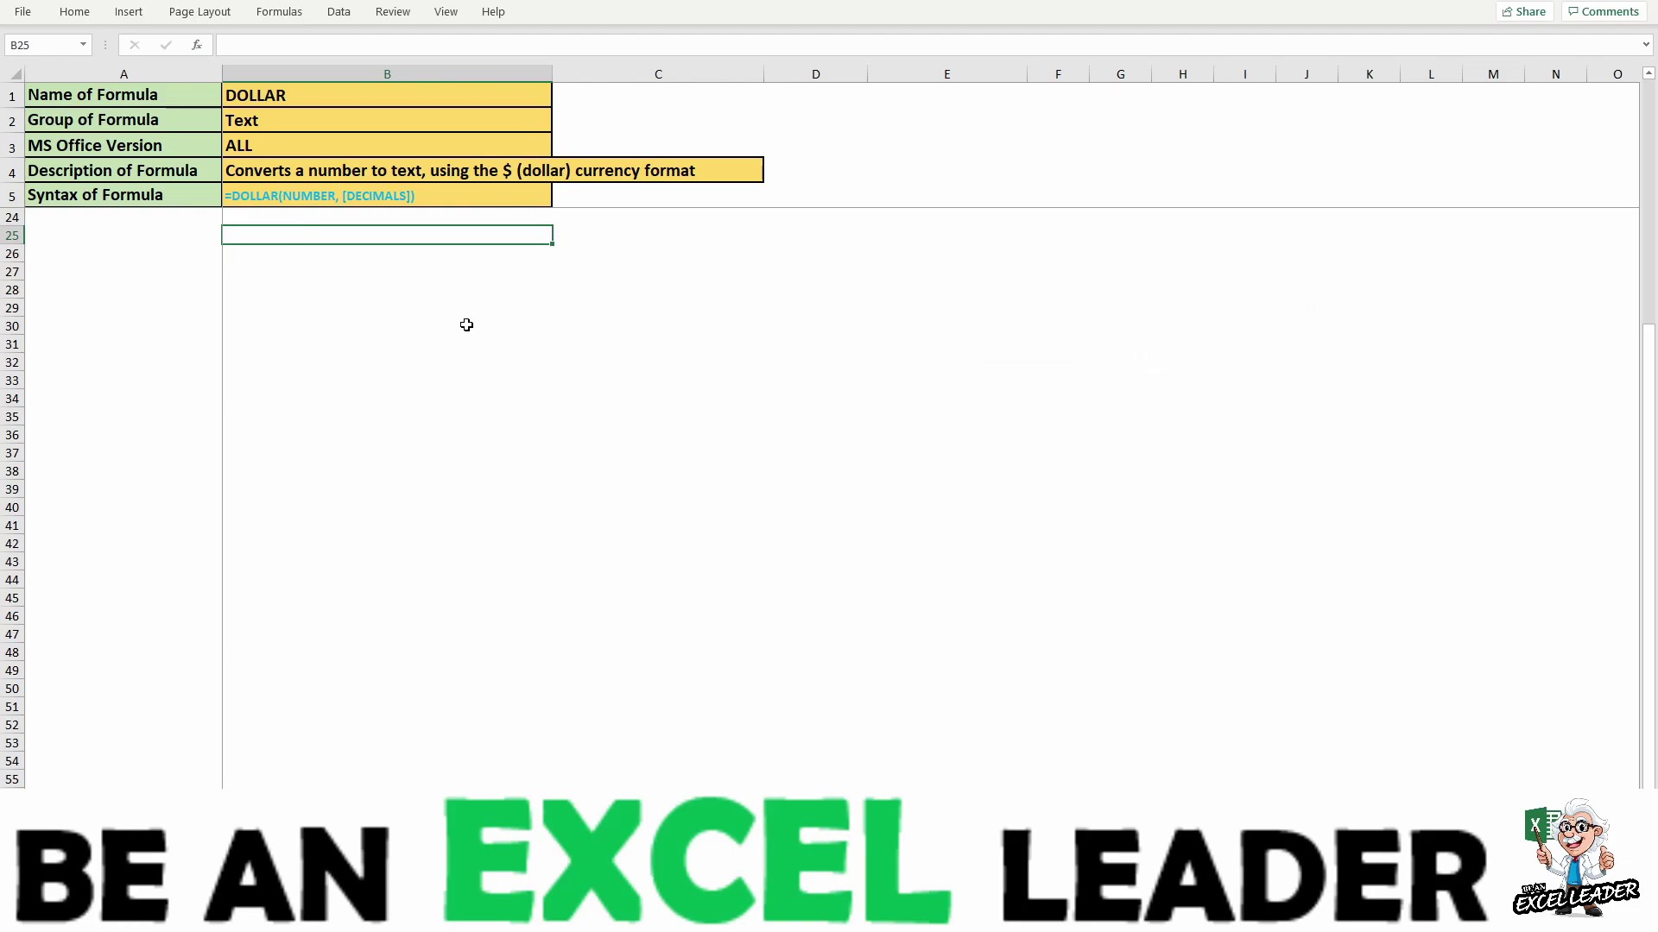
Enter =DOLLAR(100000,2) in Output cell E8
scroll(466, 323, up, 3)
scroll(475, 315, up, 3)
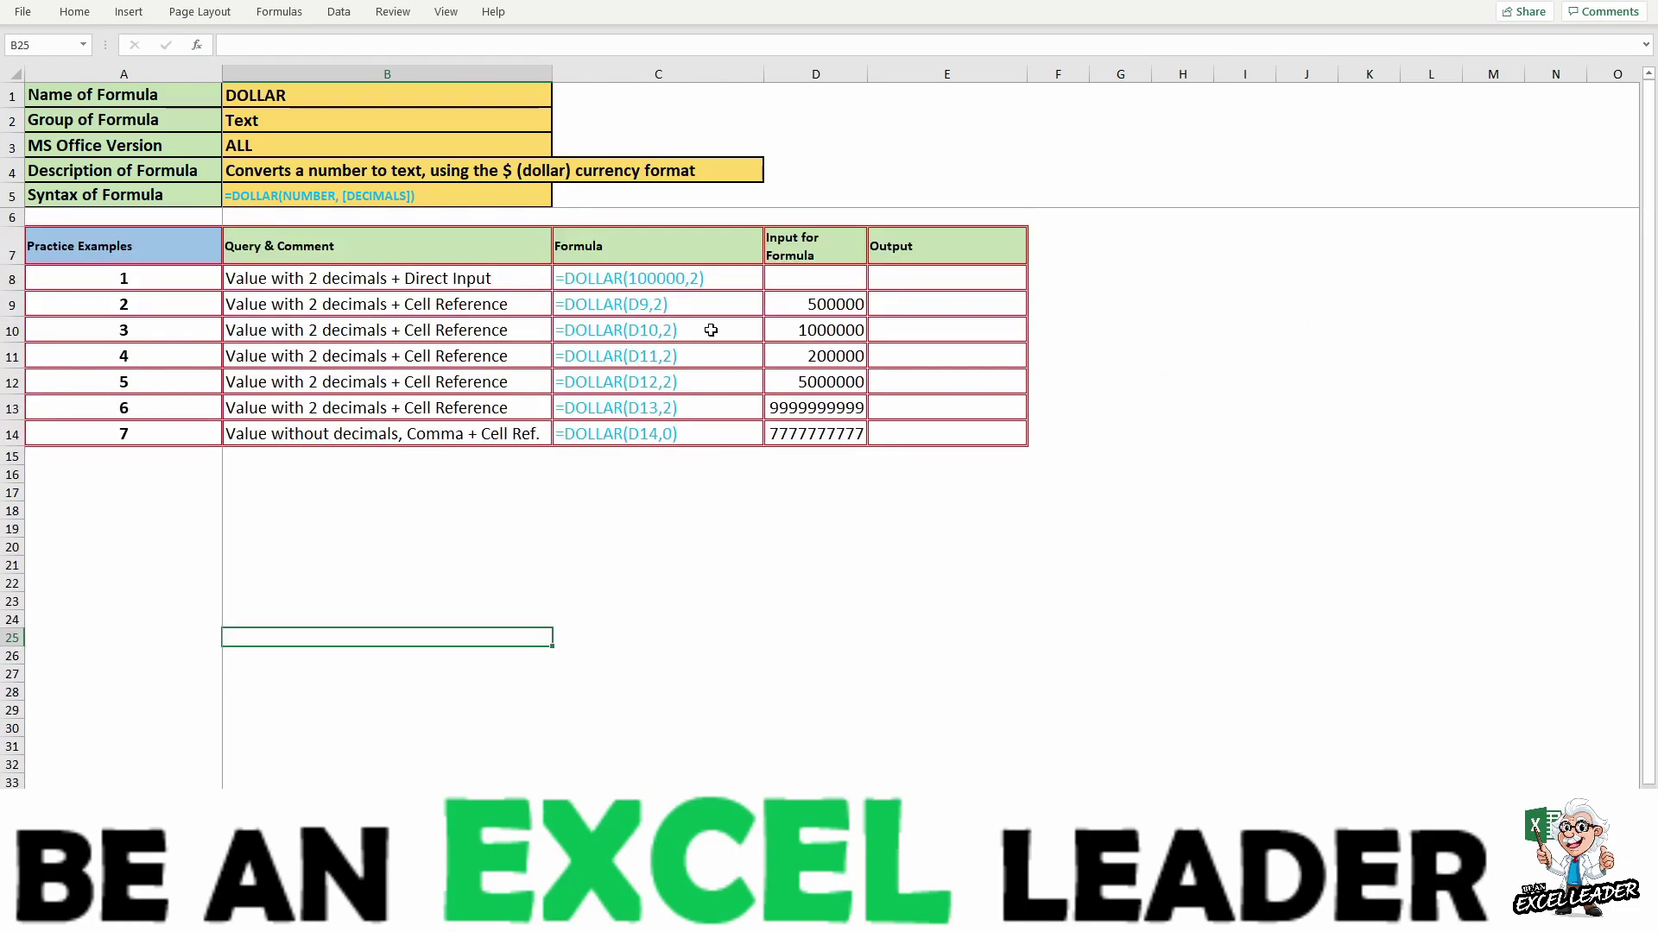
click(906, 287)
text(=)
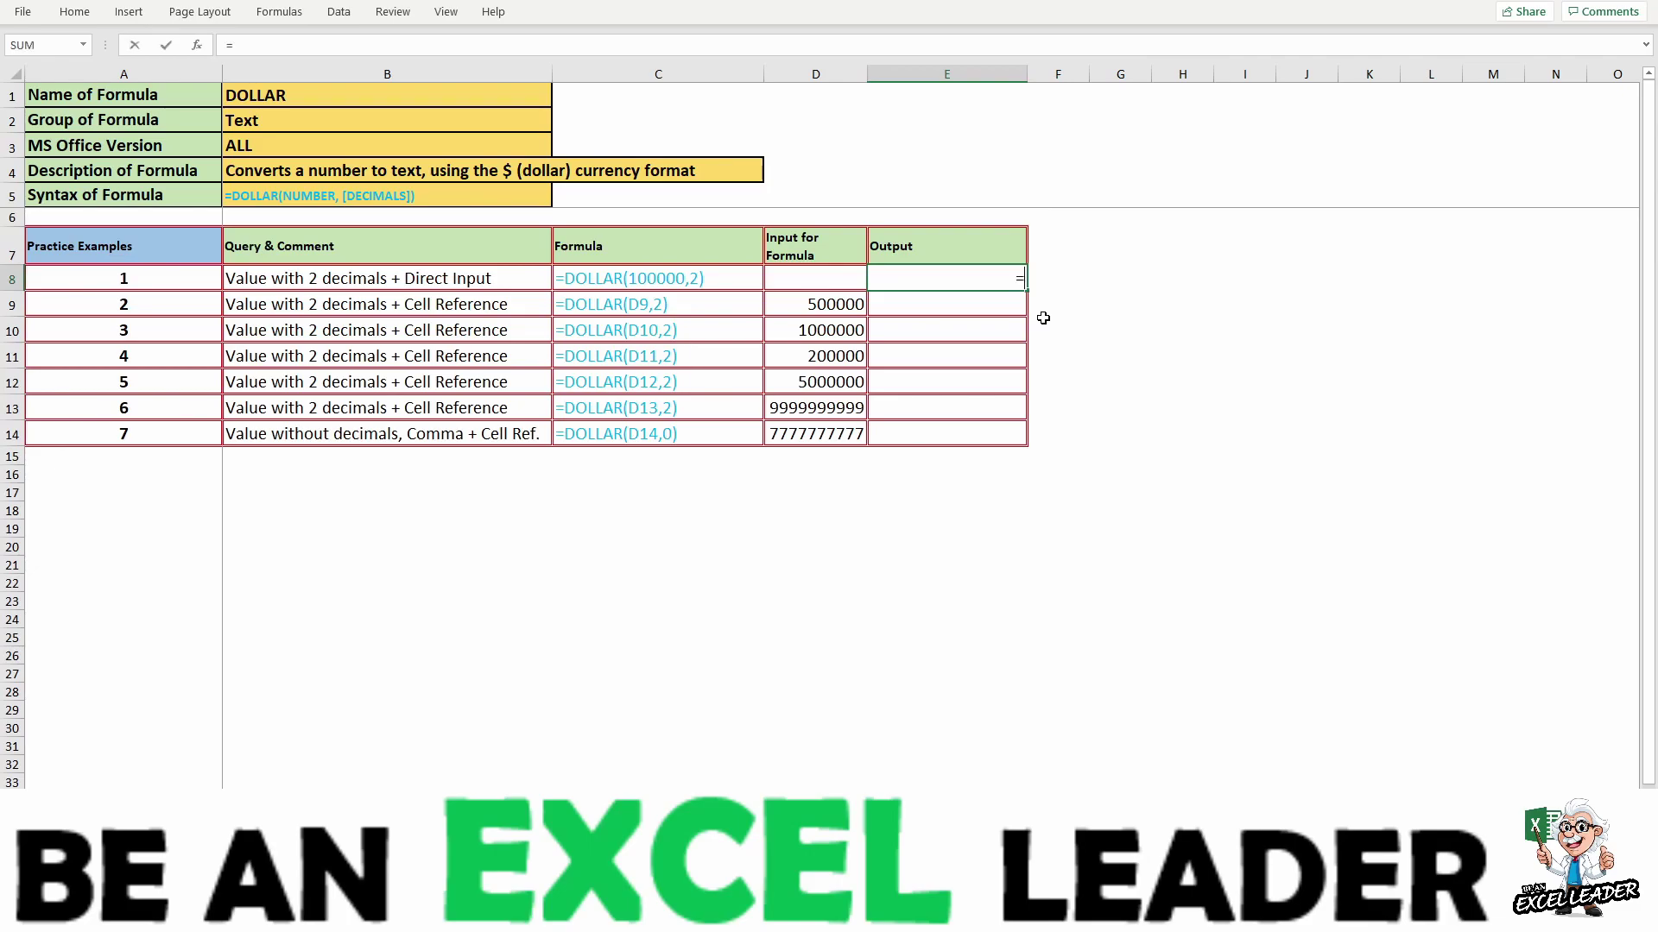
text(DOLL)
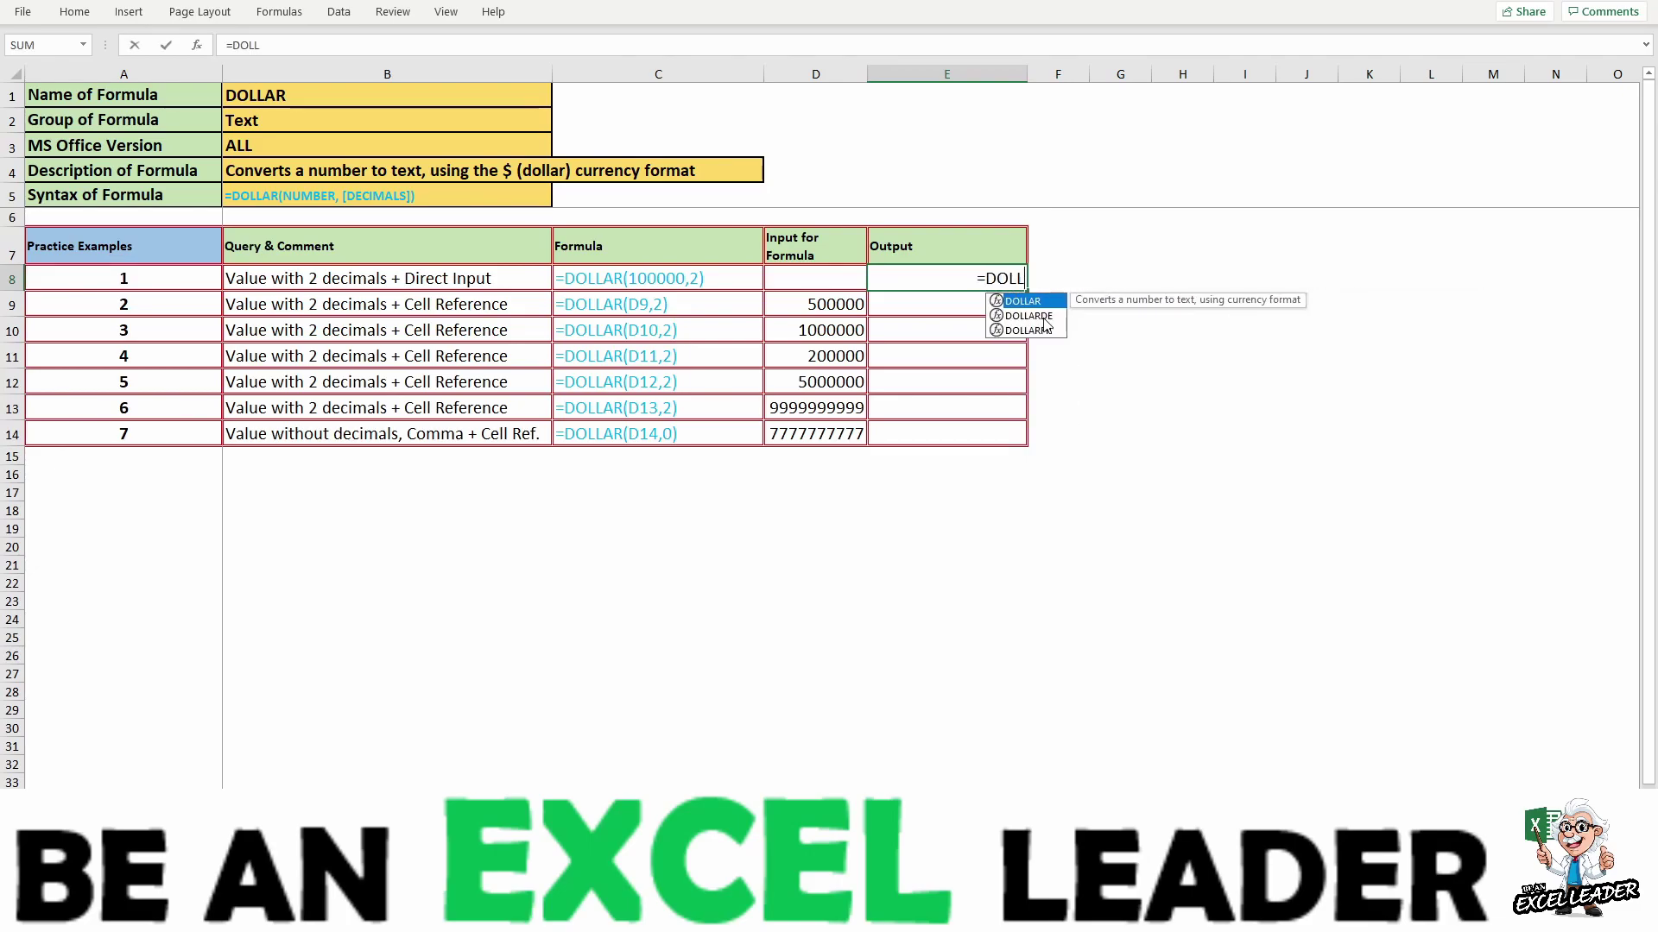
text(AR(10)
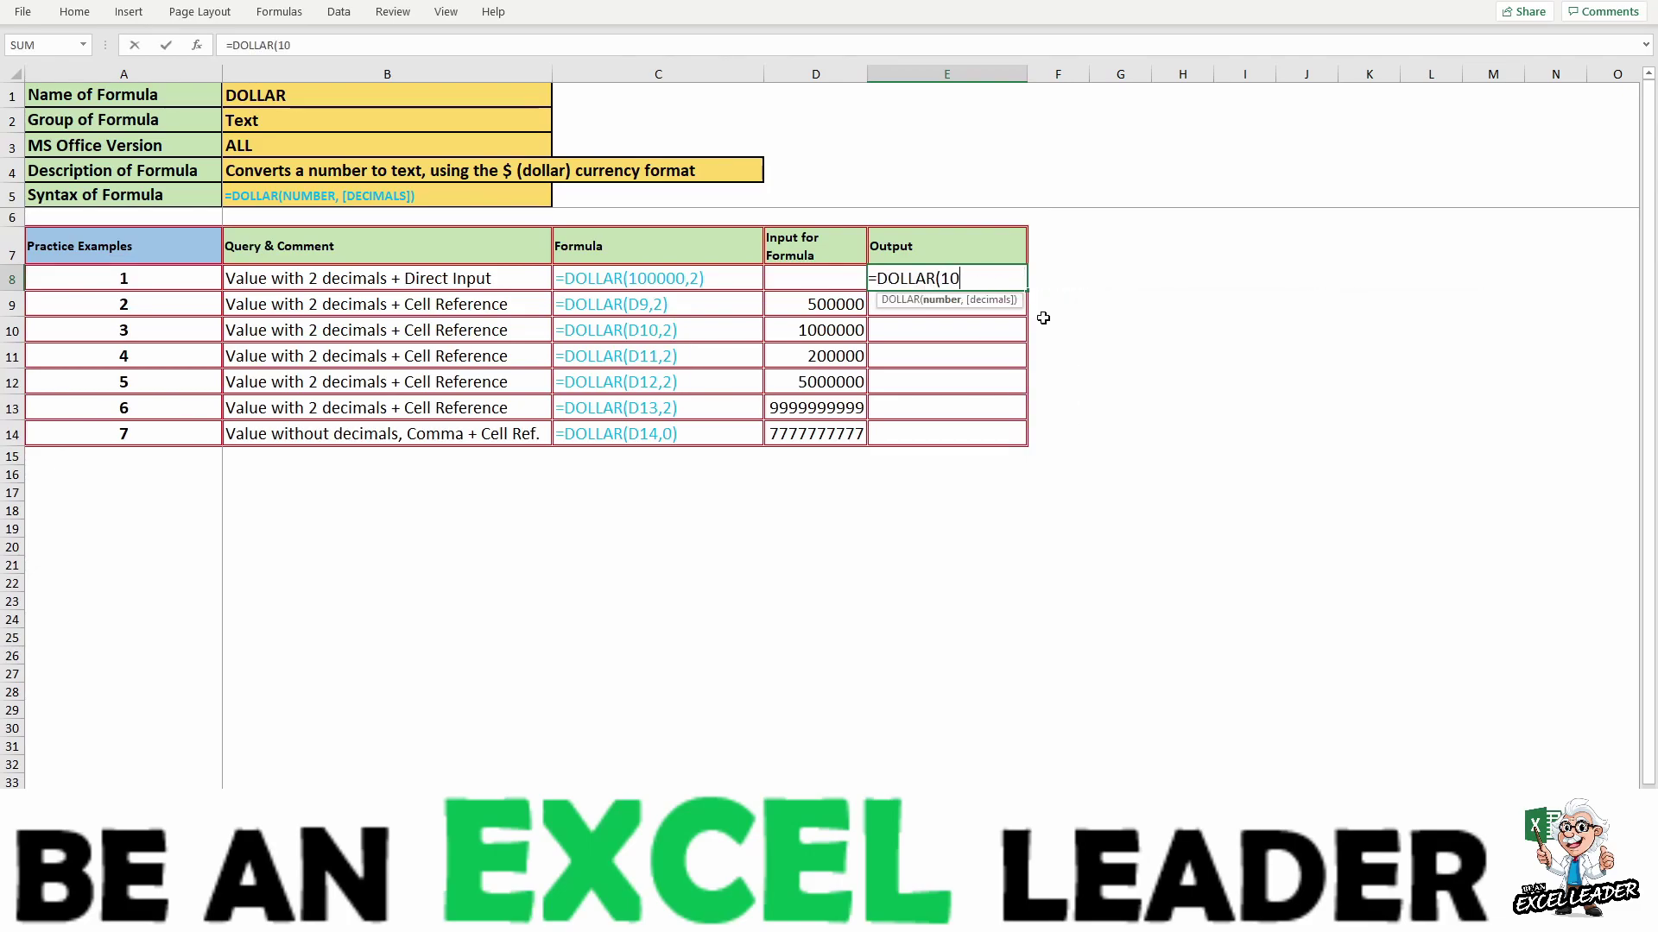
text(0000)
text(,2)
key(Return)
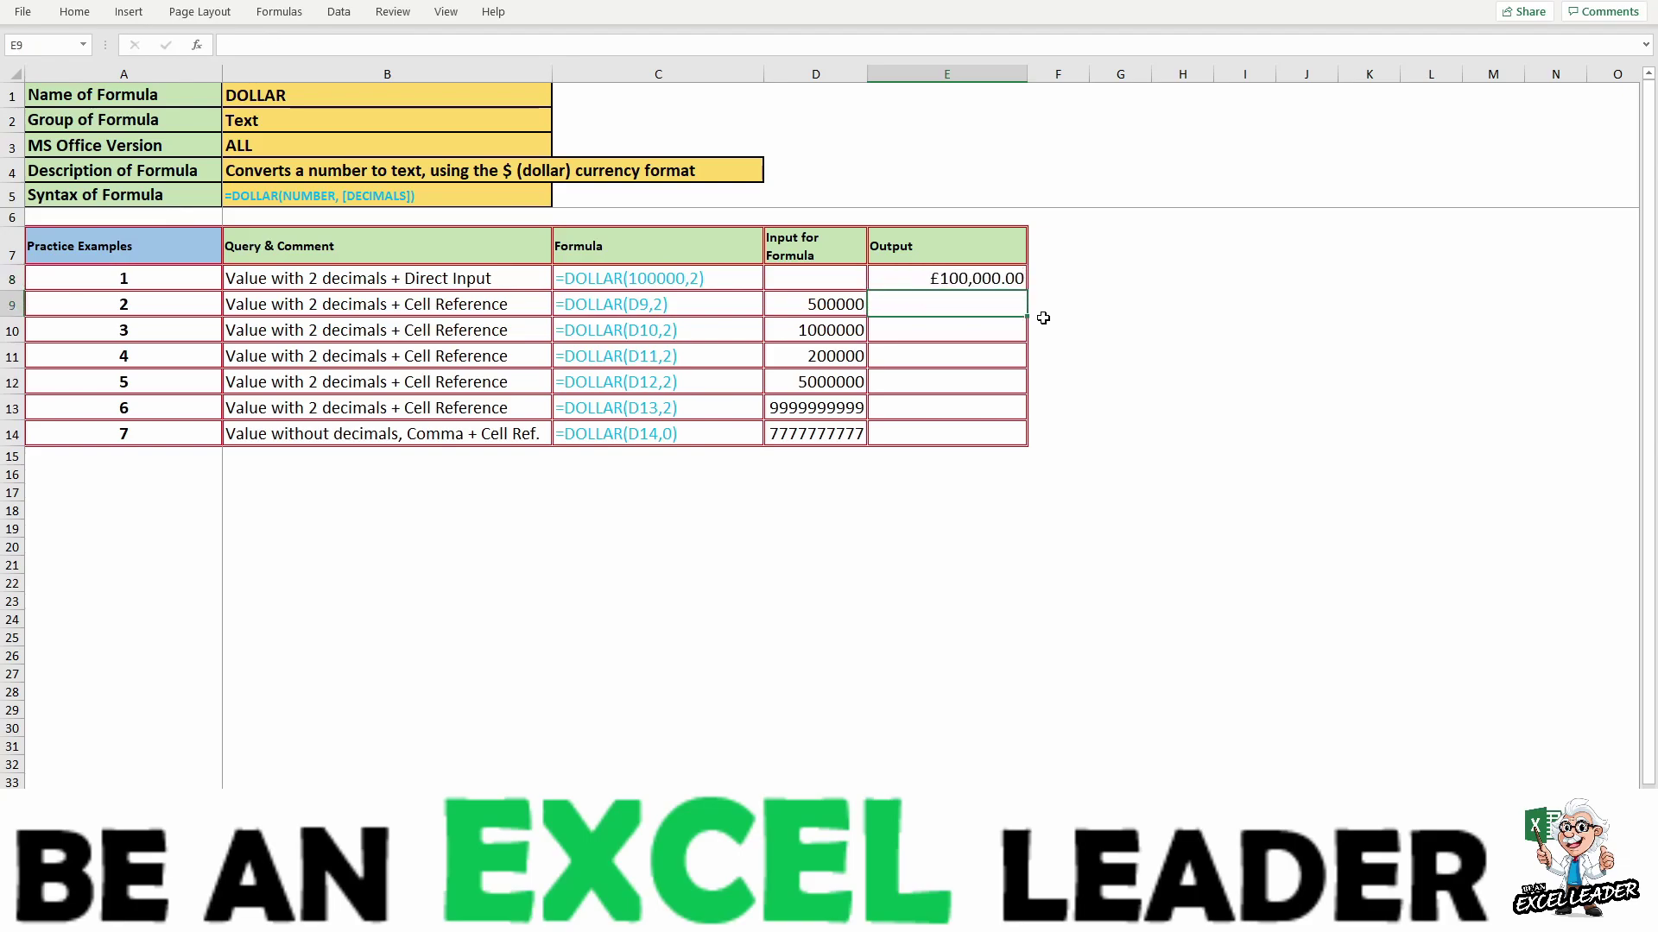
key(Up)
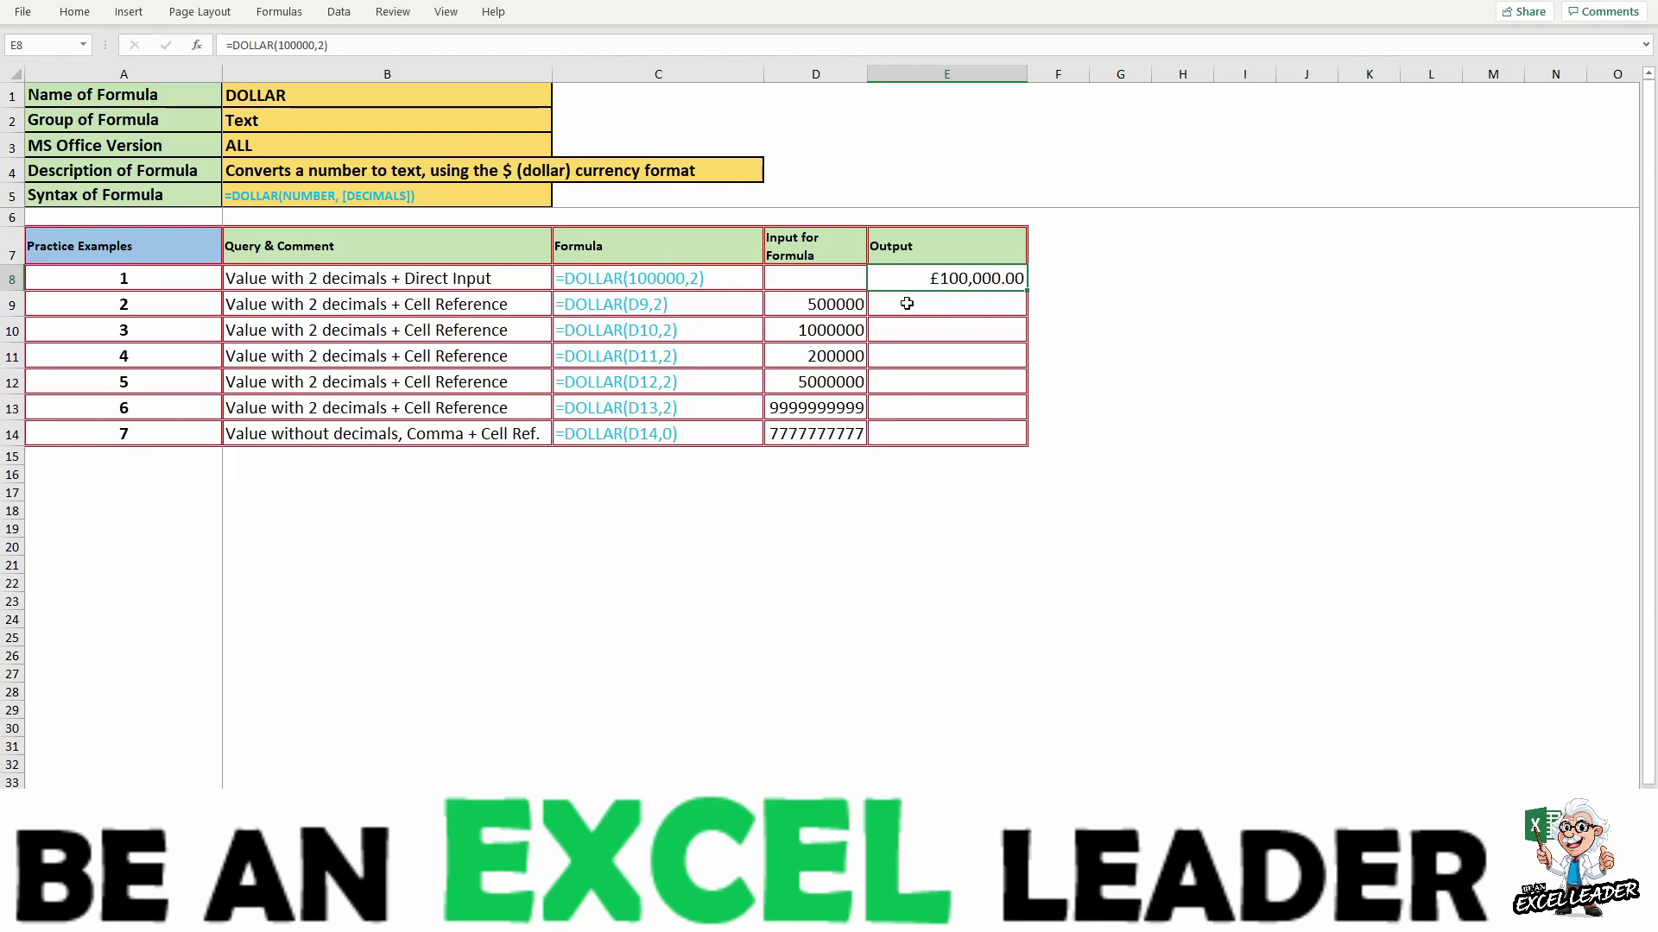
Enter =DOLLAR(D9) in E9 and fill it down to E14, giving £500,000.00 through £7,777,777,777.00
click(907, 305)
text(=)
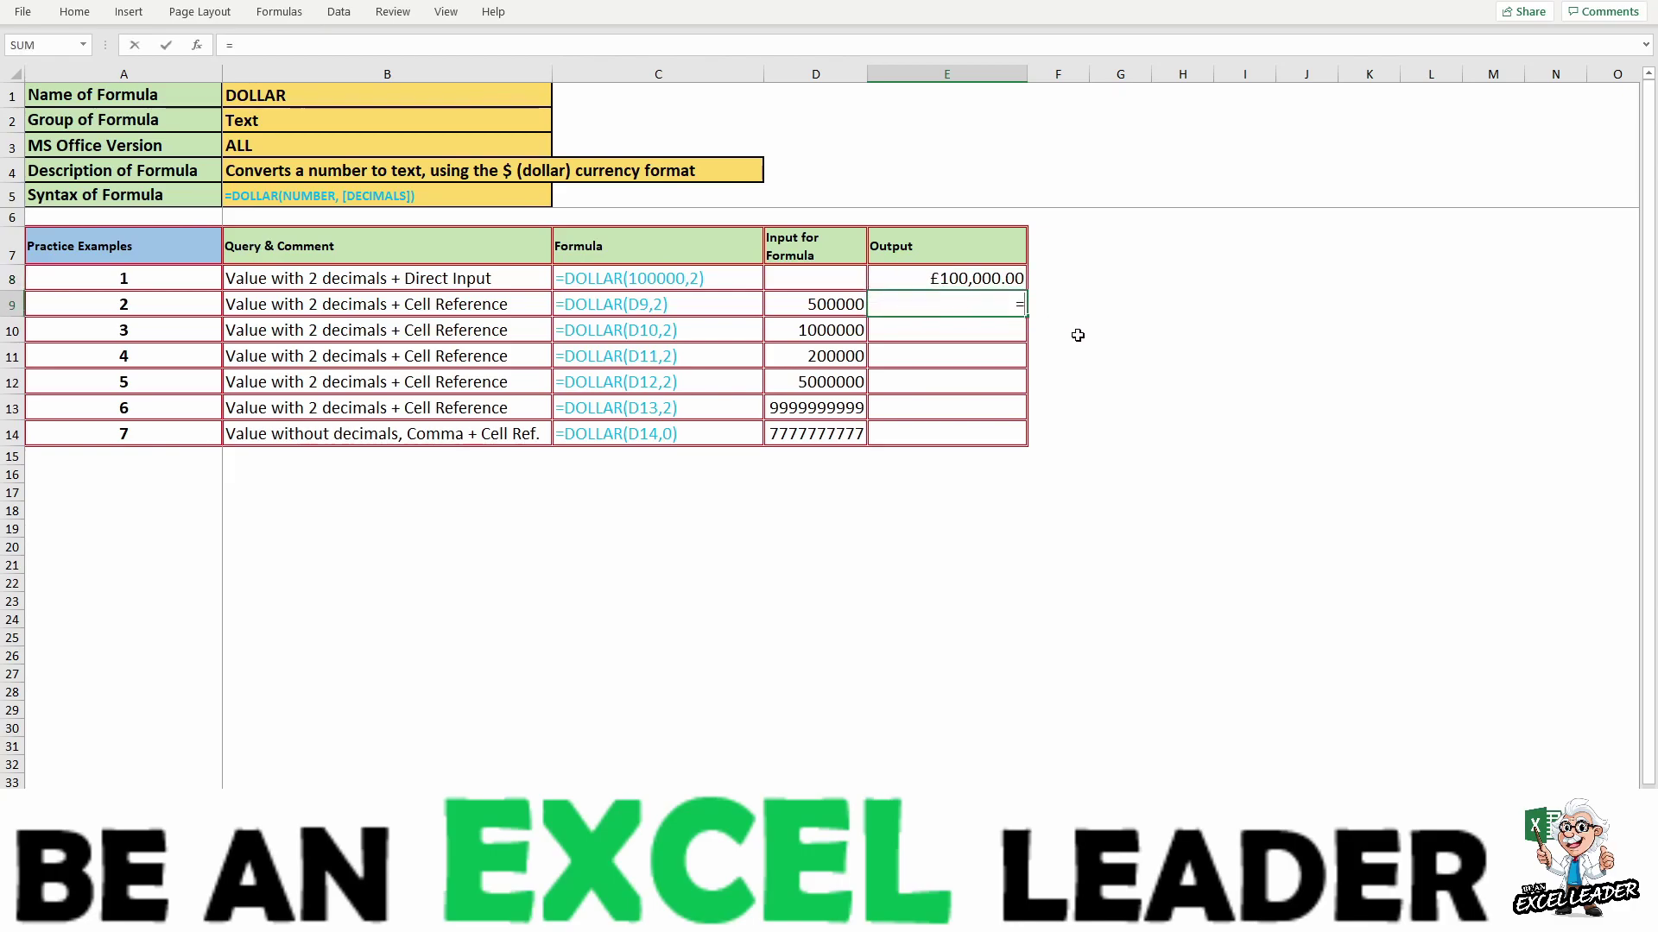
text(DOLL)
key(Tab)
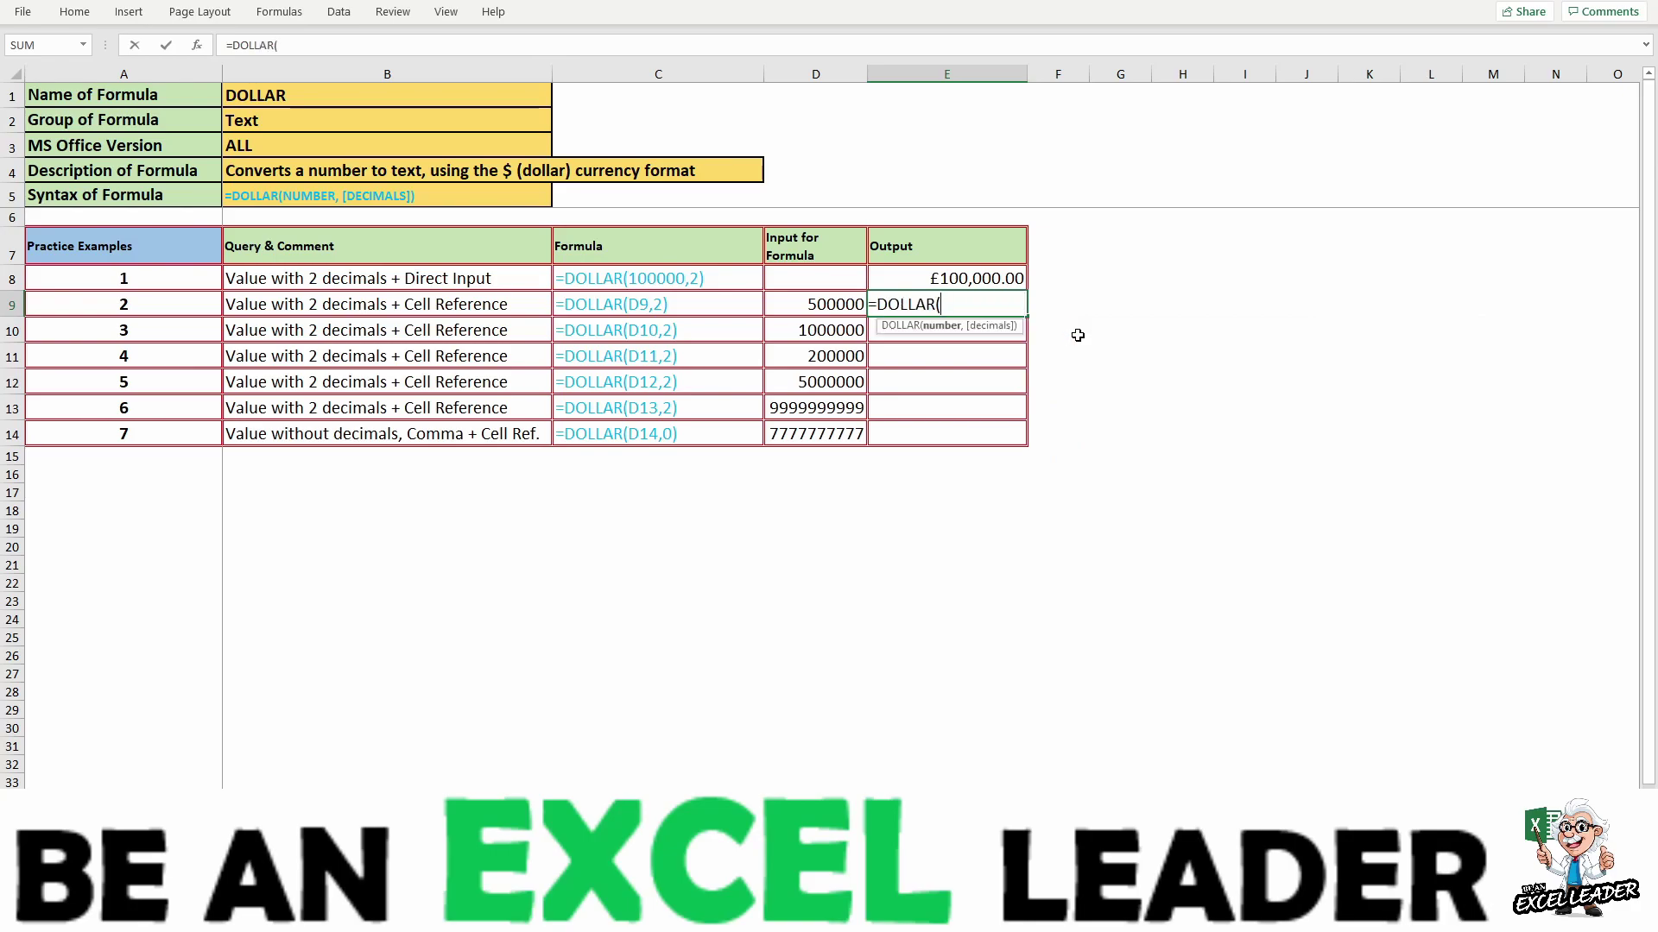
click(818, 302)
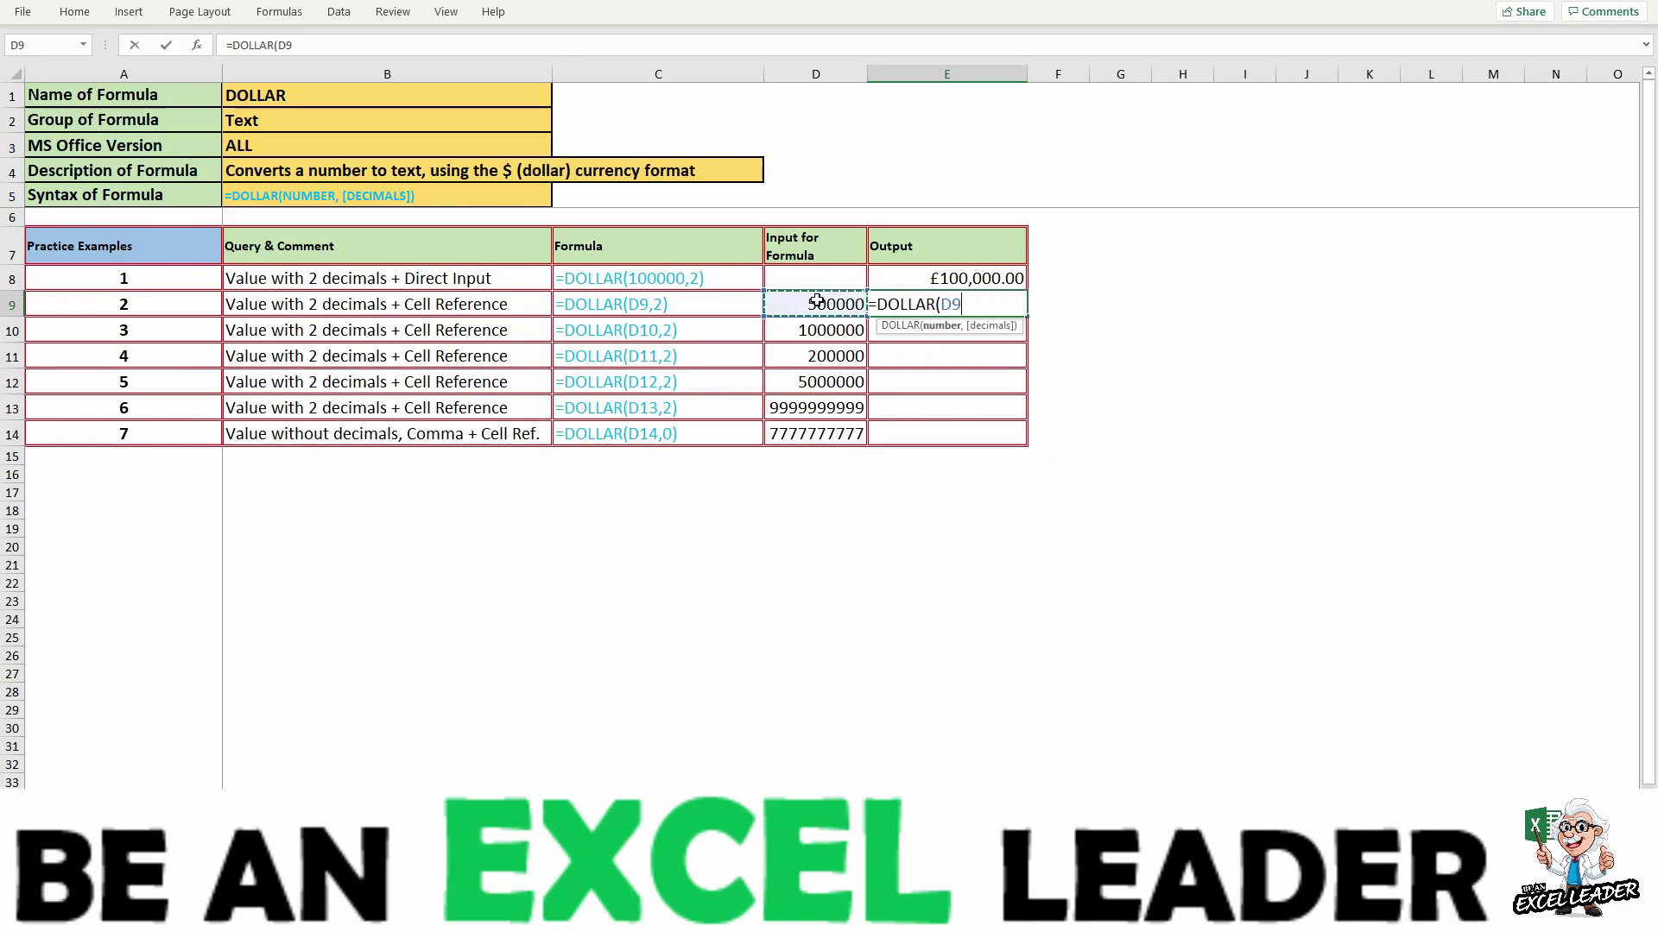
text())
key(ctrl+Return)
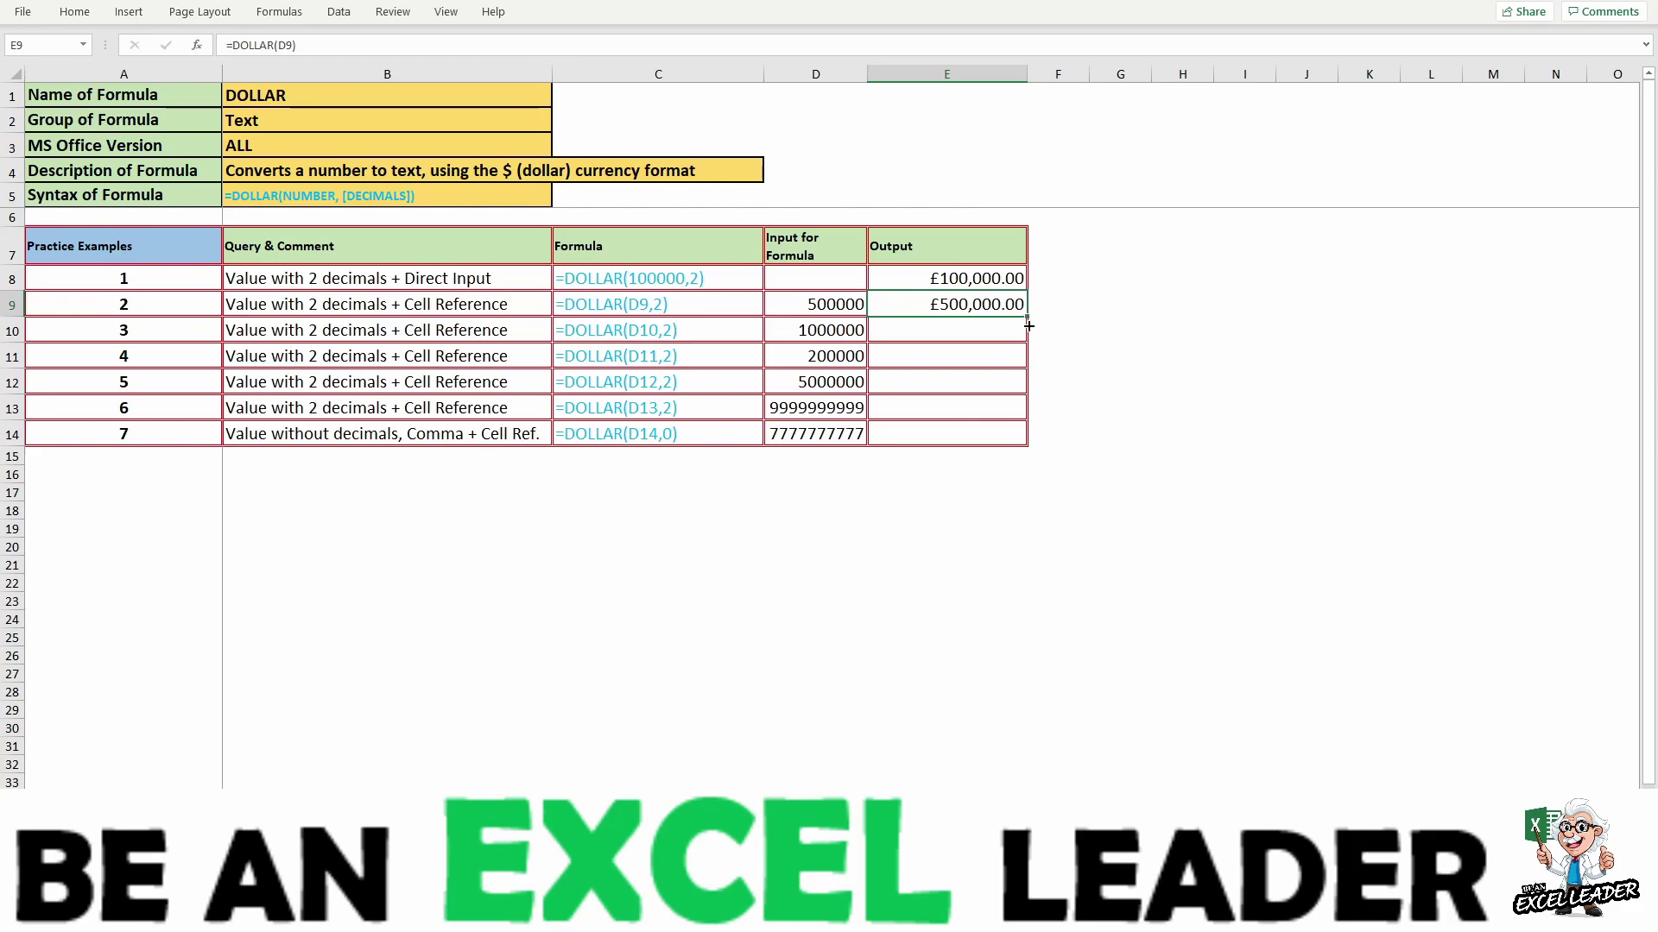
drag(1028, 325, 1023, 445)
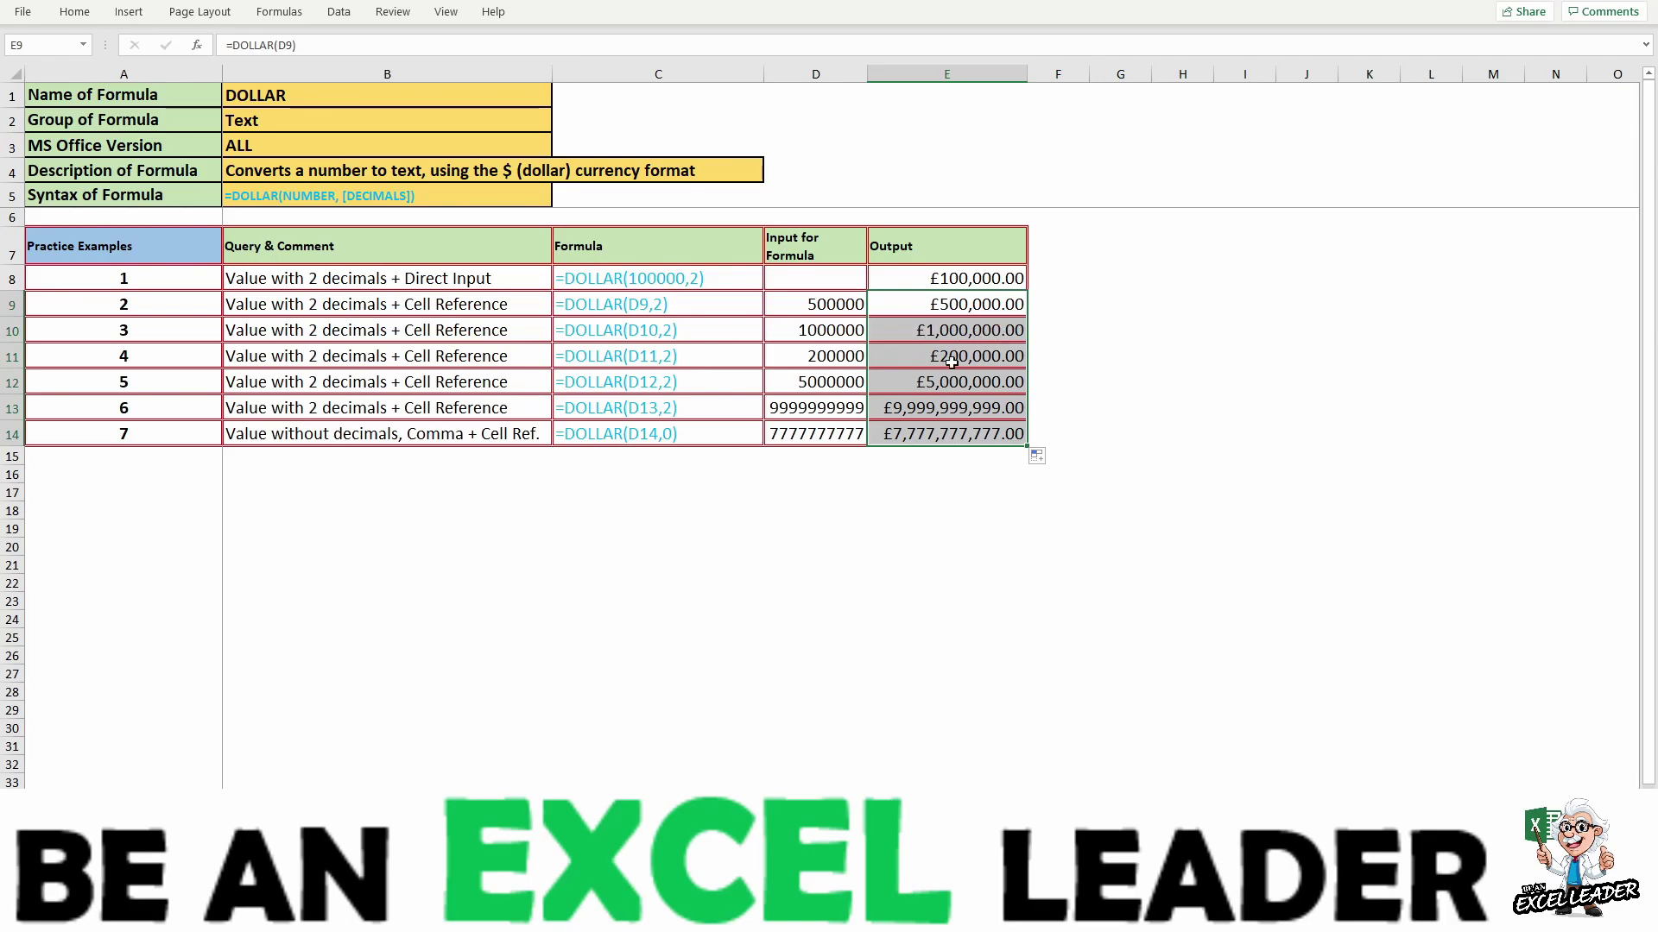
click(896, 413)
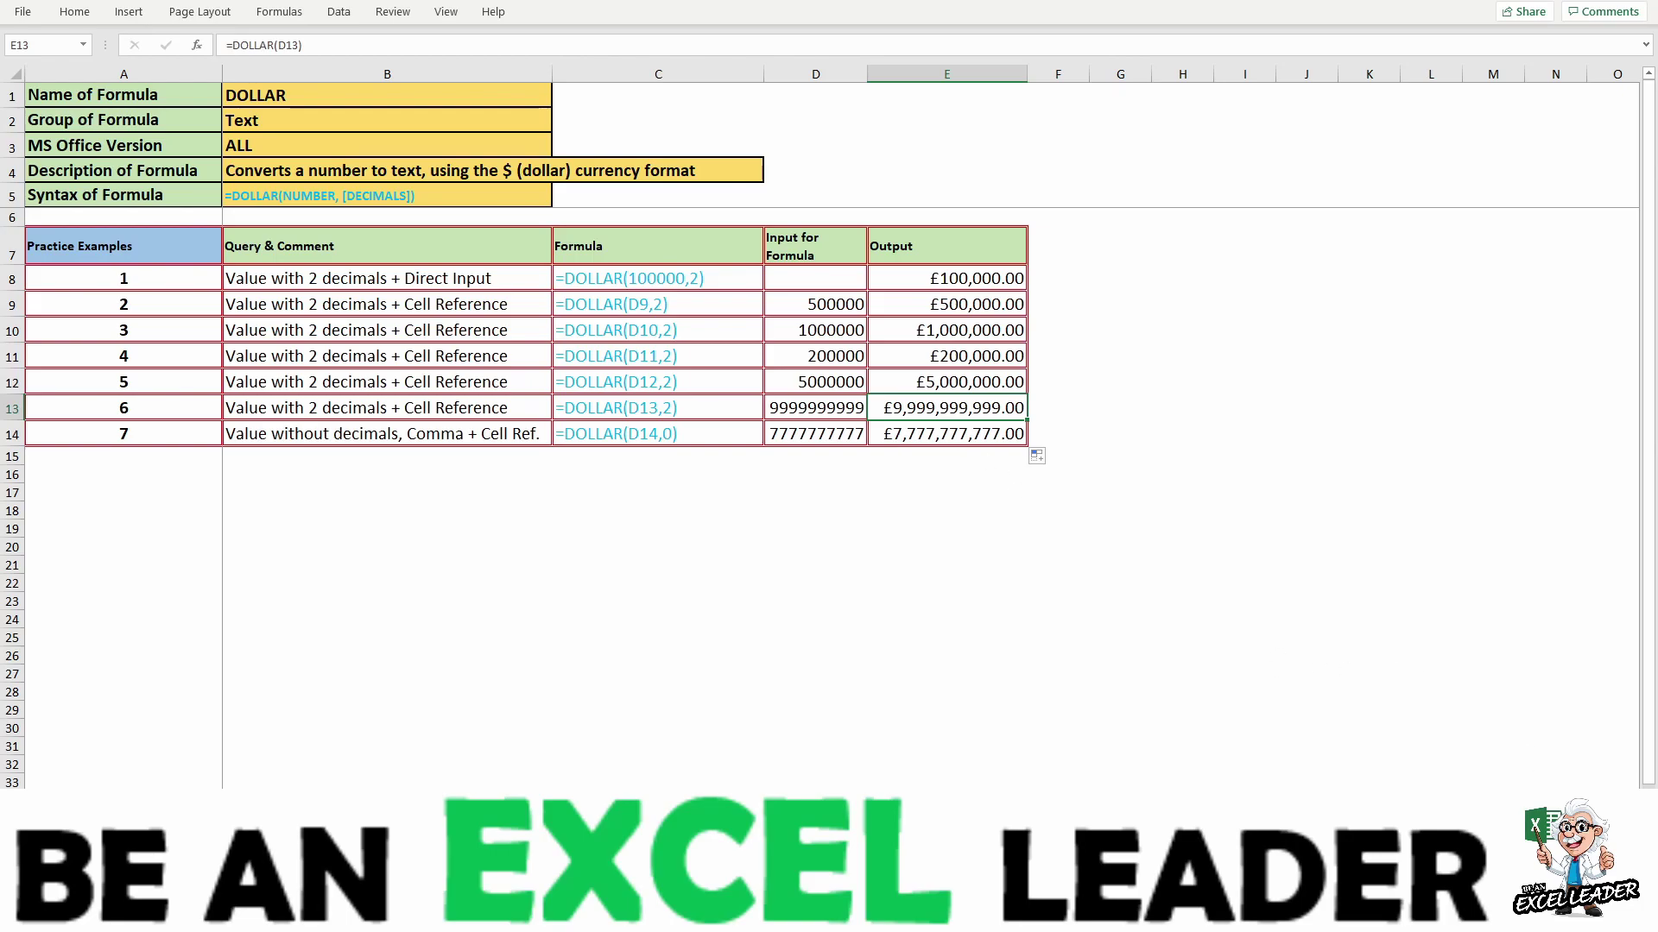
Set the Windows regional format to English (United States) and the country to United States
right_click(1389, 907)
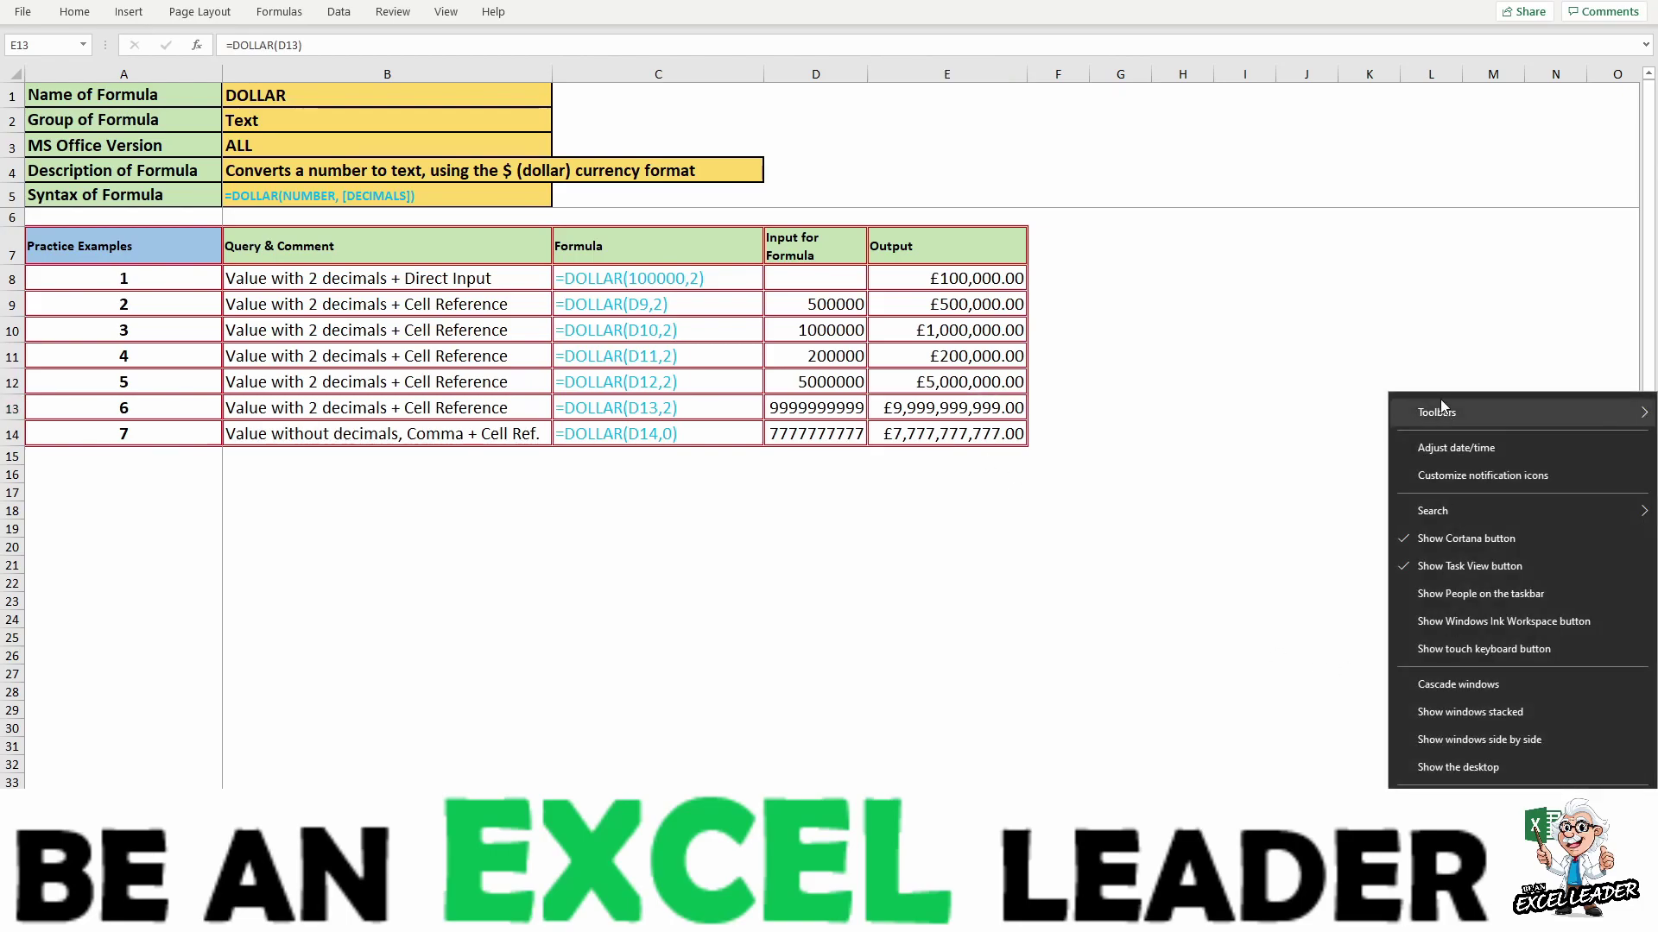
click(1429, 451)
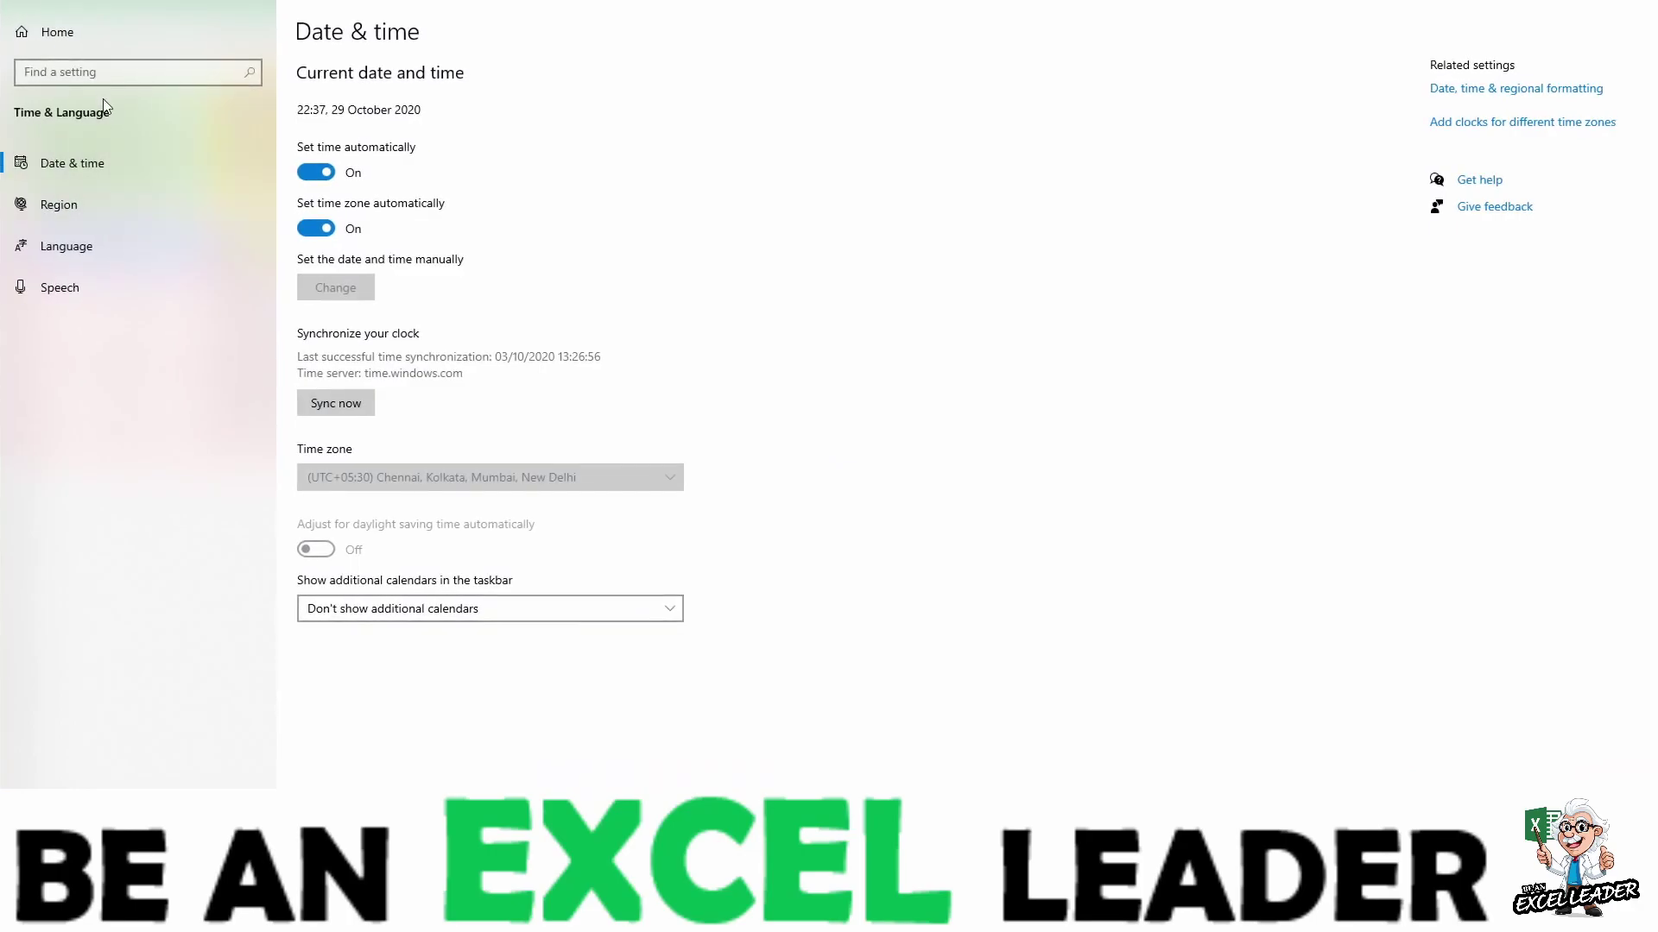
click(62, 208)
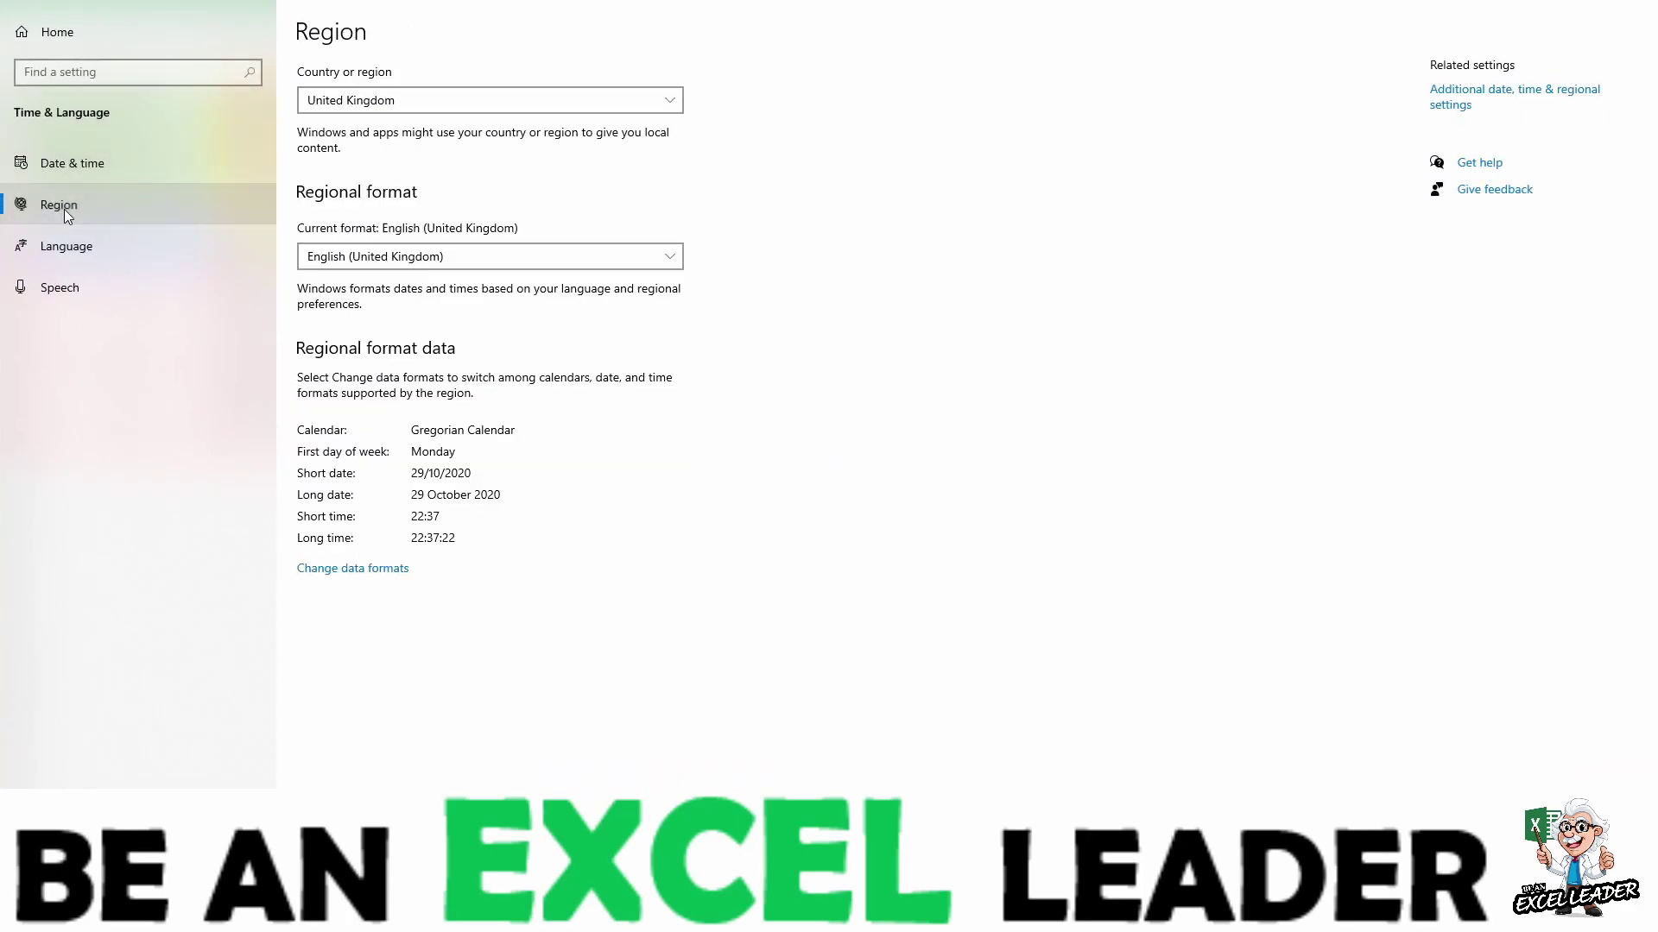
click(471, 257)
click(410, 312)
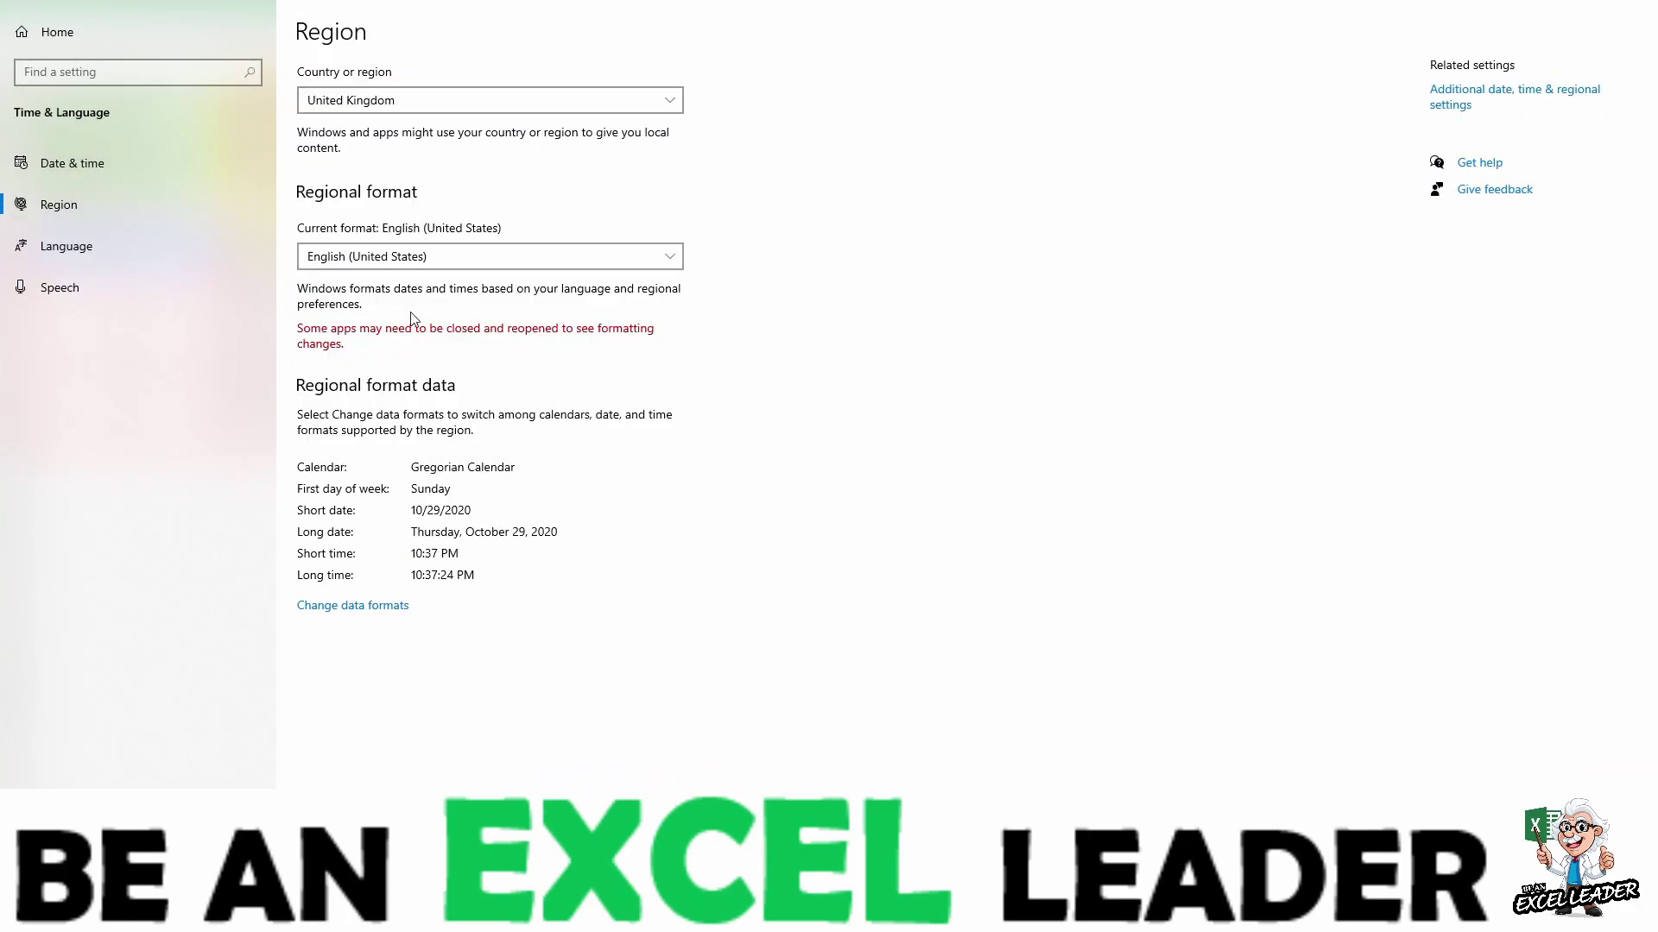
click(545, 103)
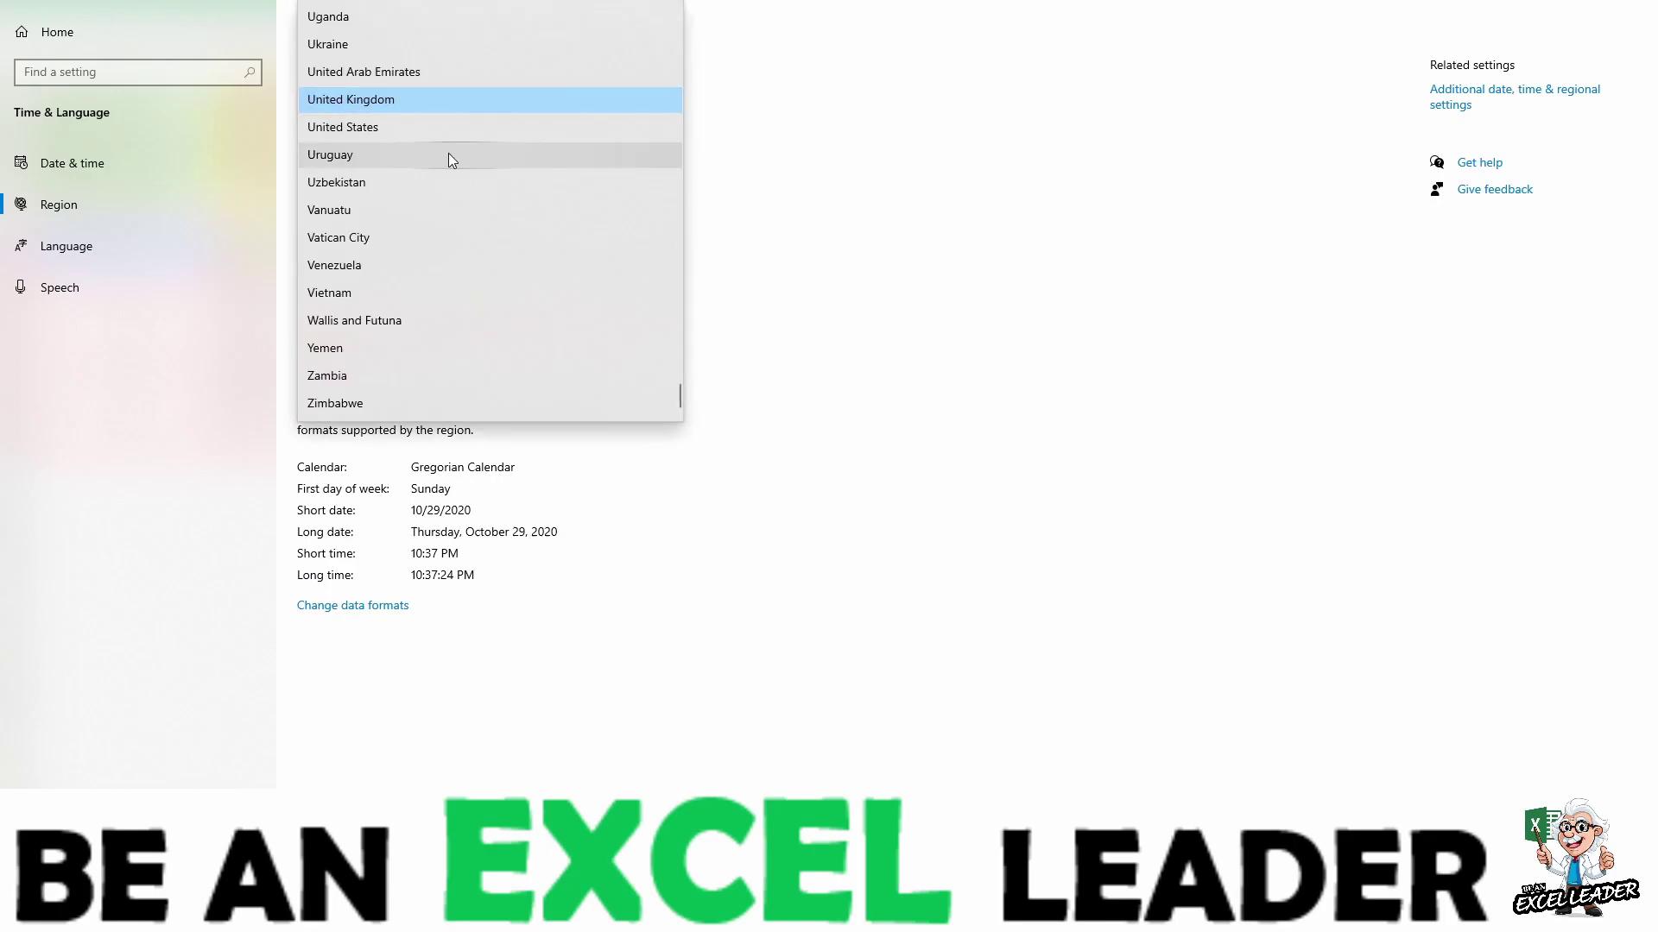
click(359, 126)
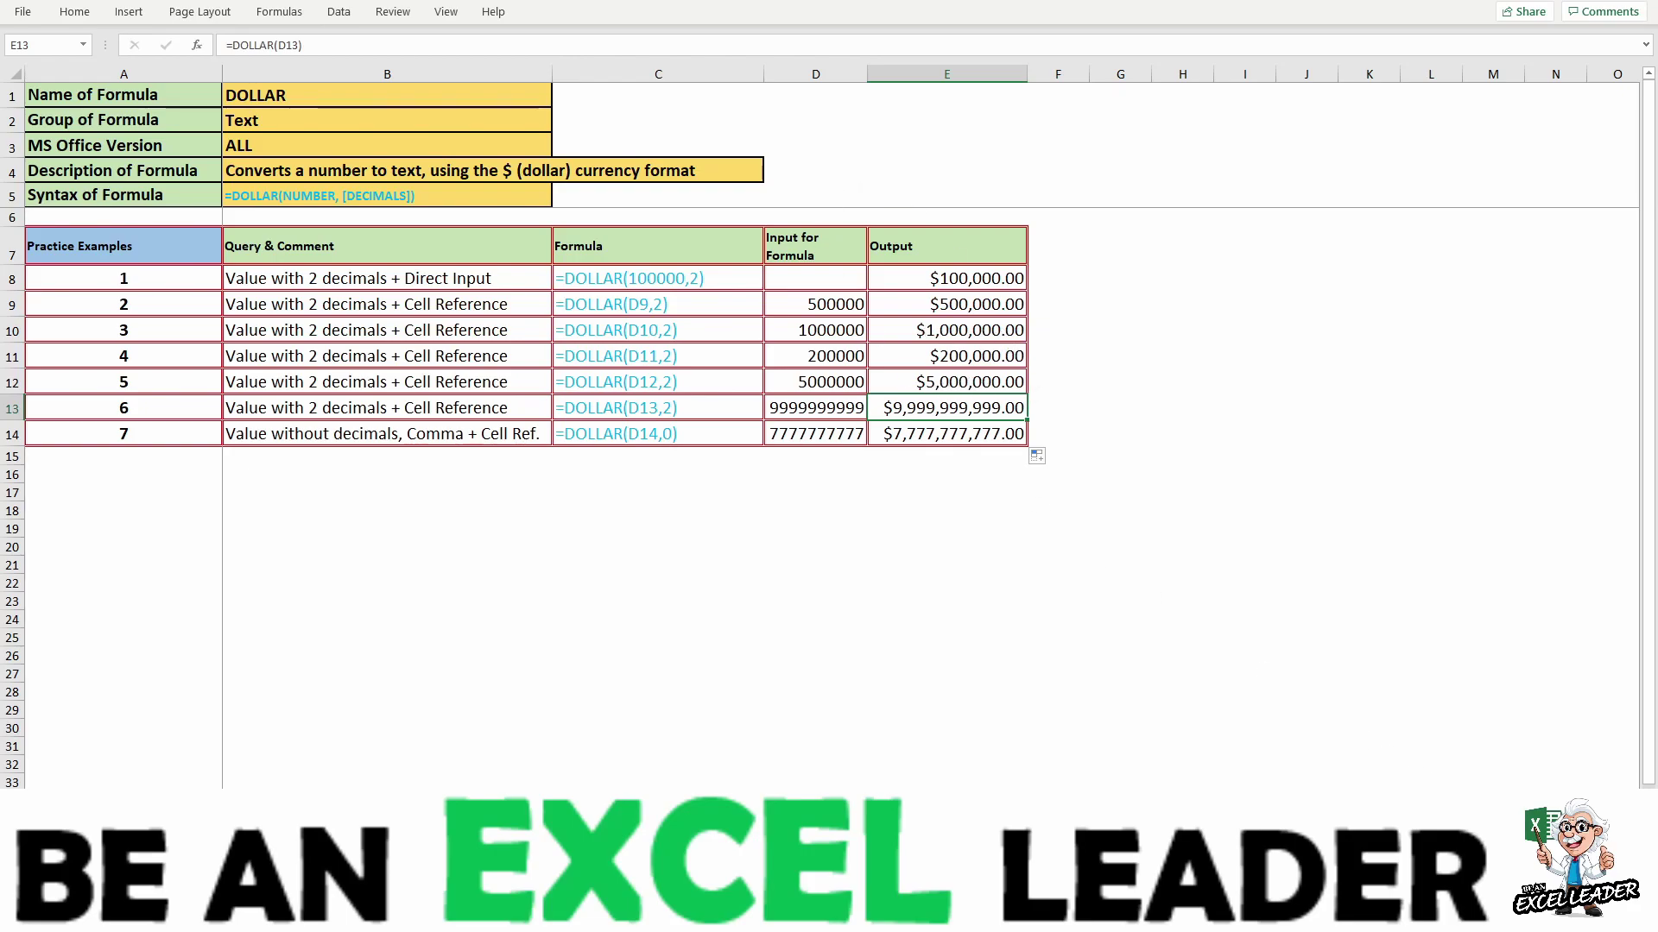
Return to the Windows Date & time settings from the taskbar clock
key(super+alt+d)
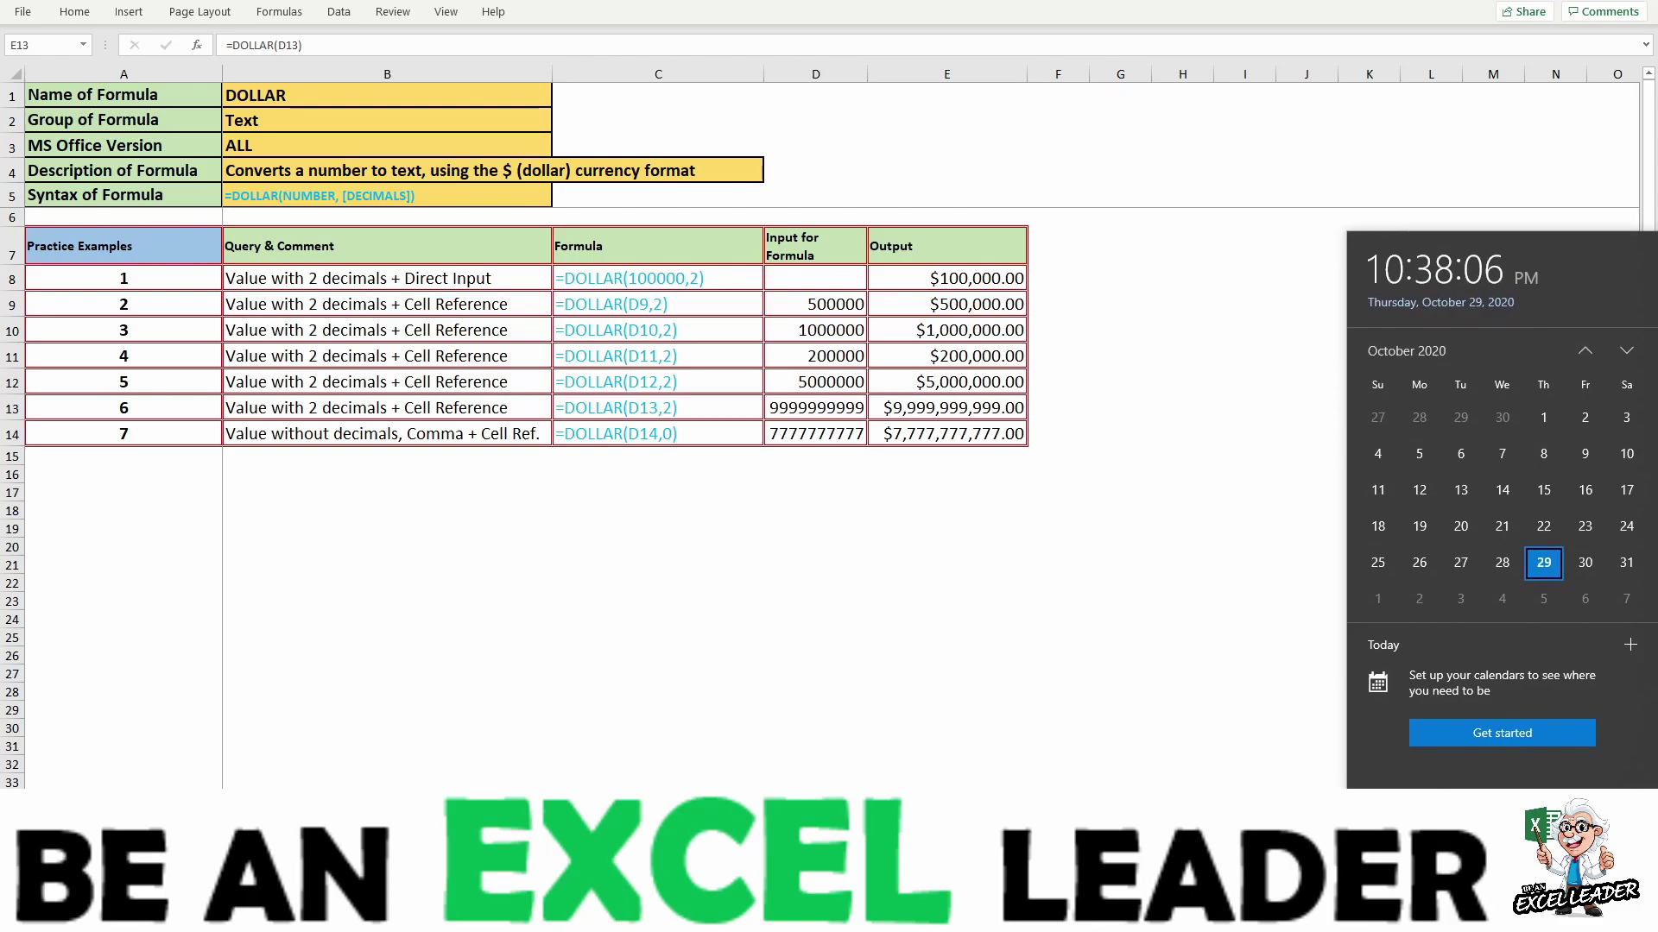
right_click(1519, 915)
click(1468, 450)
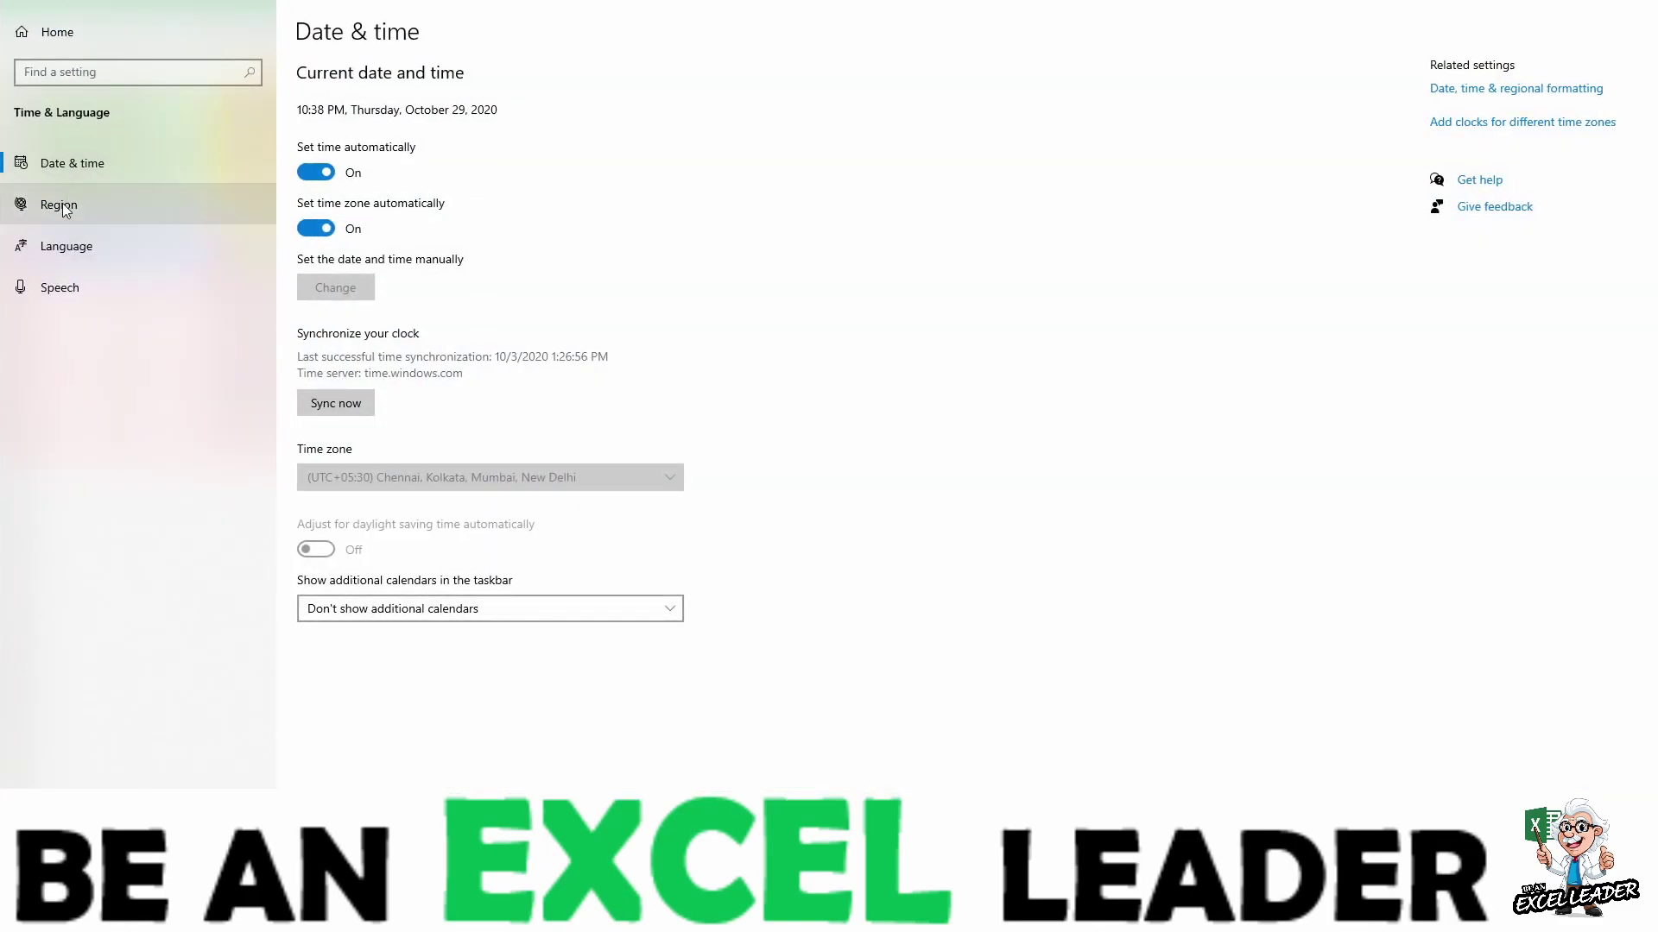
Set the Windows country or region to India
click(63, 204)
click(366, 95)
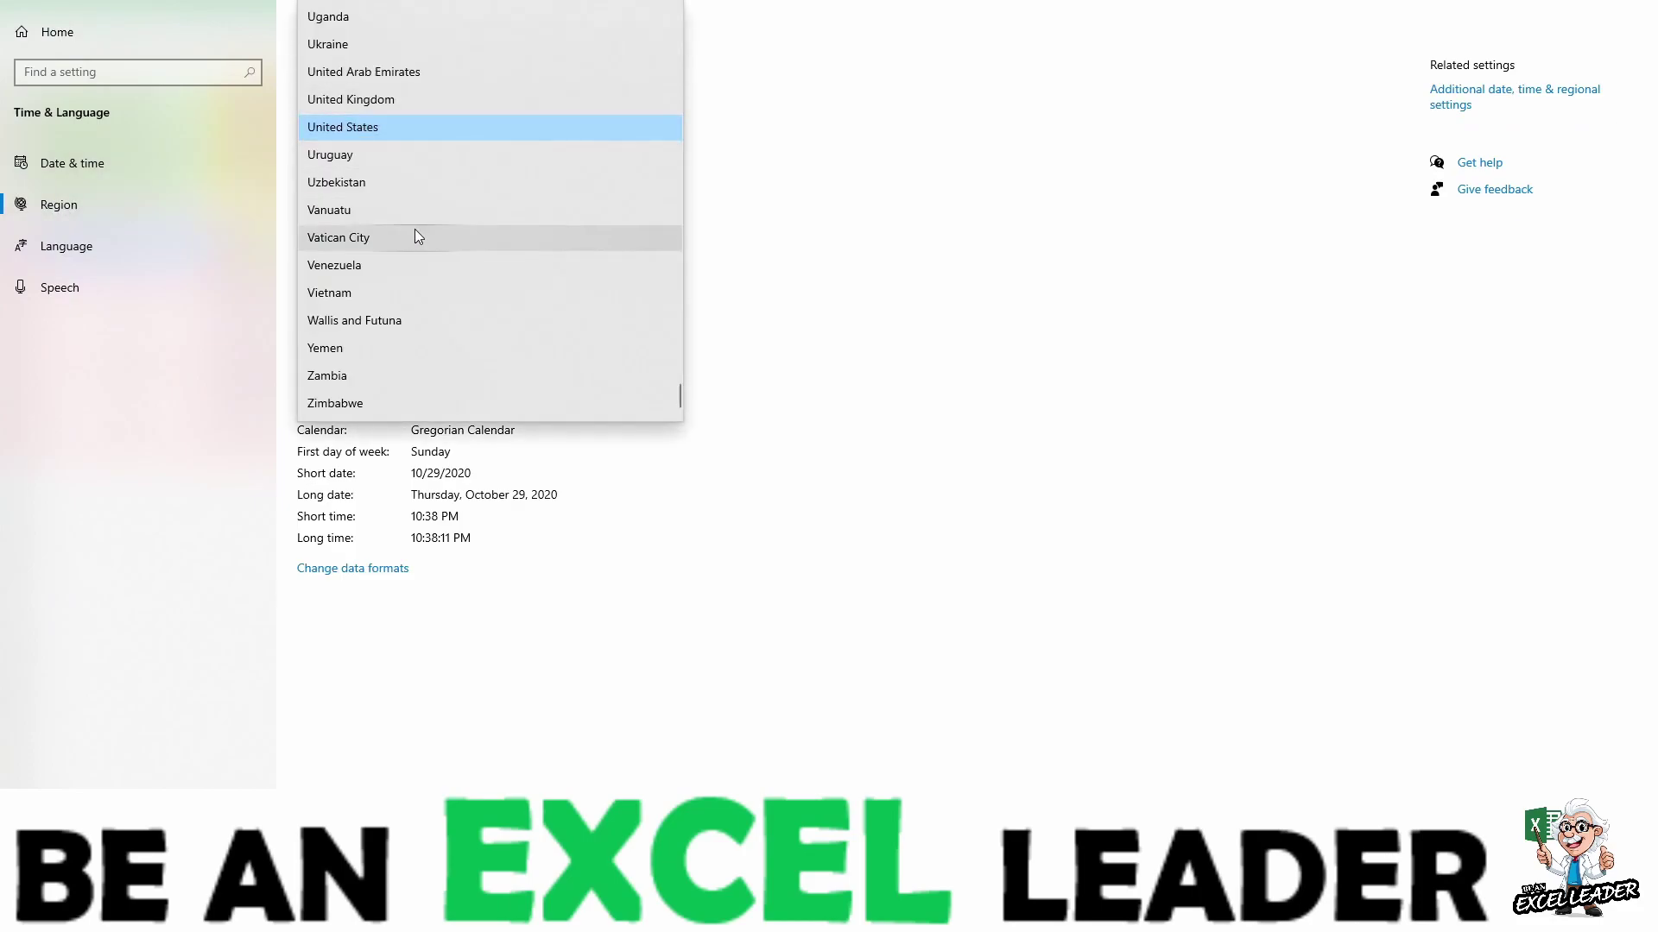
scroll(414, 229, up, 4)
scroll(431, 205, up, 8)
scroll(433, 200, up, 4)
scroll(438, 200, up, 8)
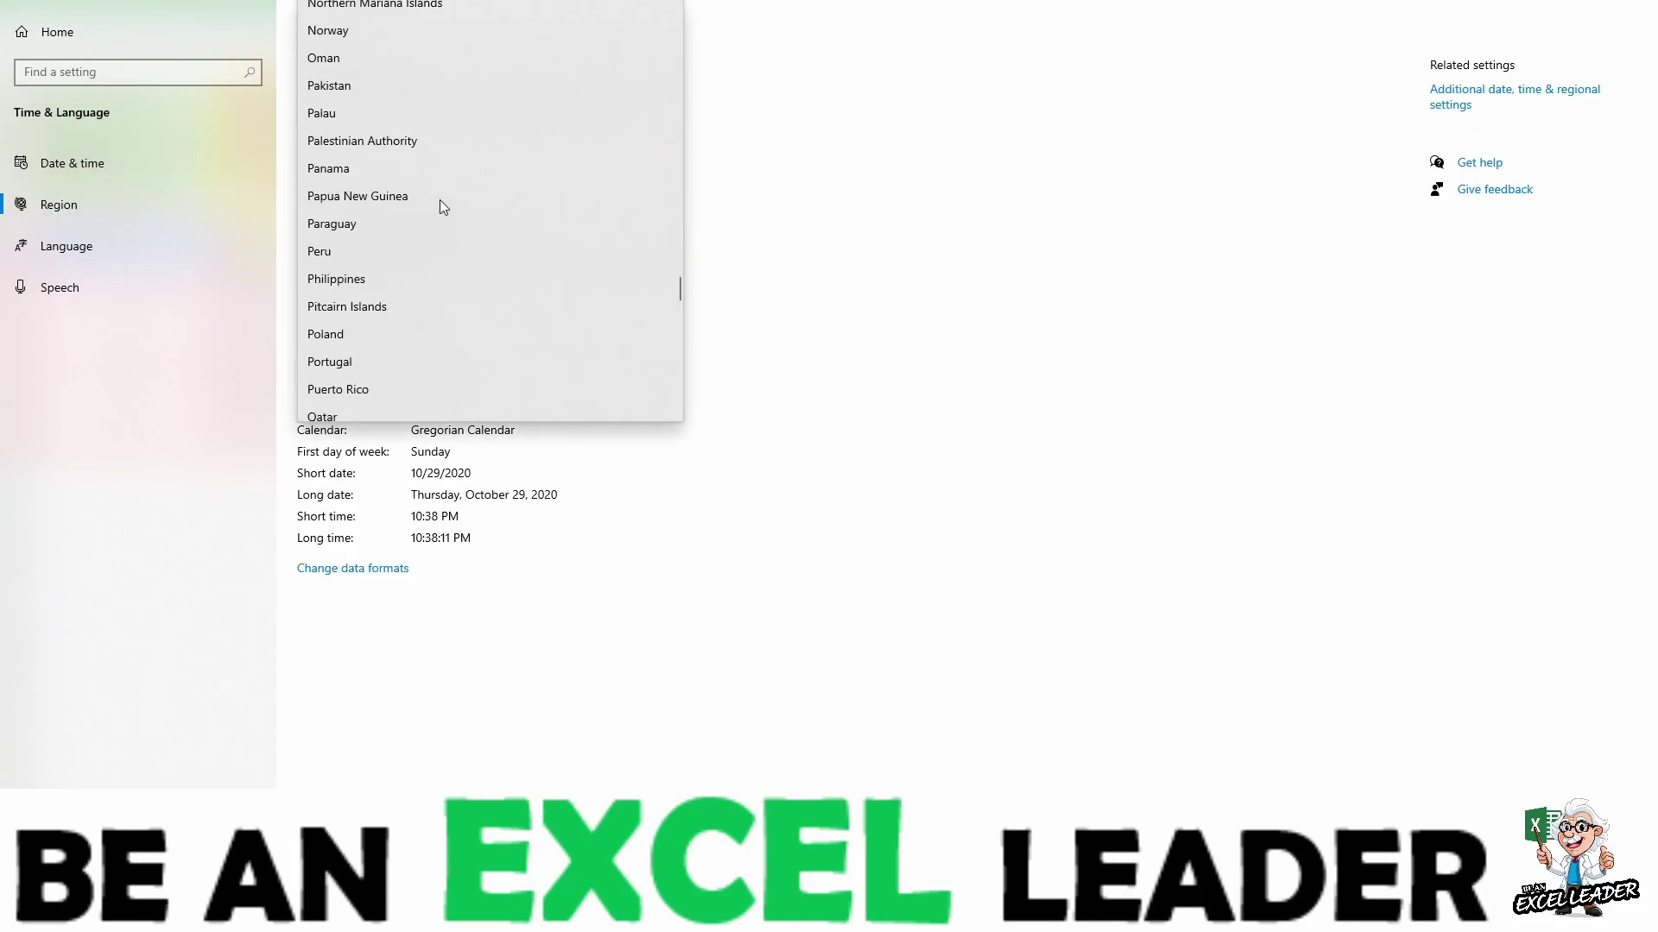
scroll(439, 200, up, 6)
scroll(442, 194, up, 10)
scroll(443, 194, up, 5)
scroll(445, 194, up, 6)
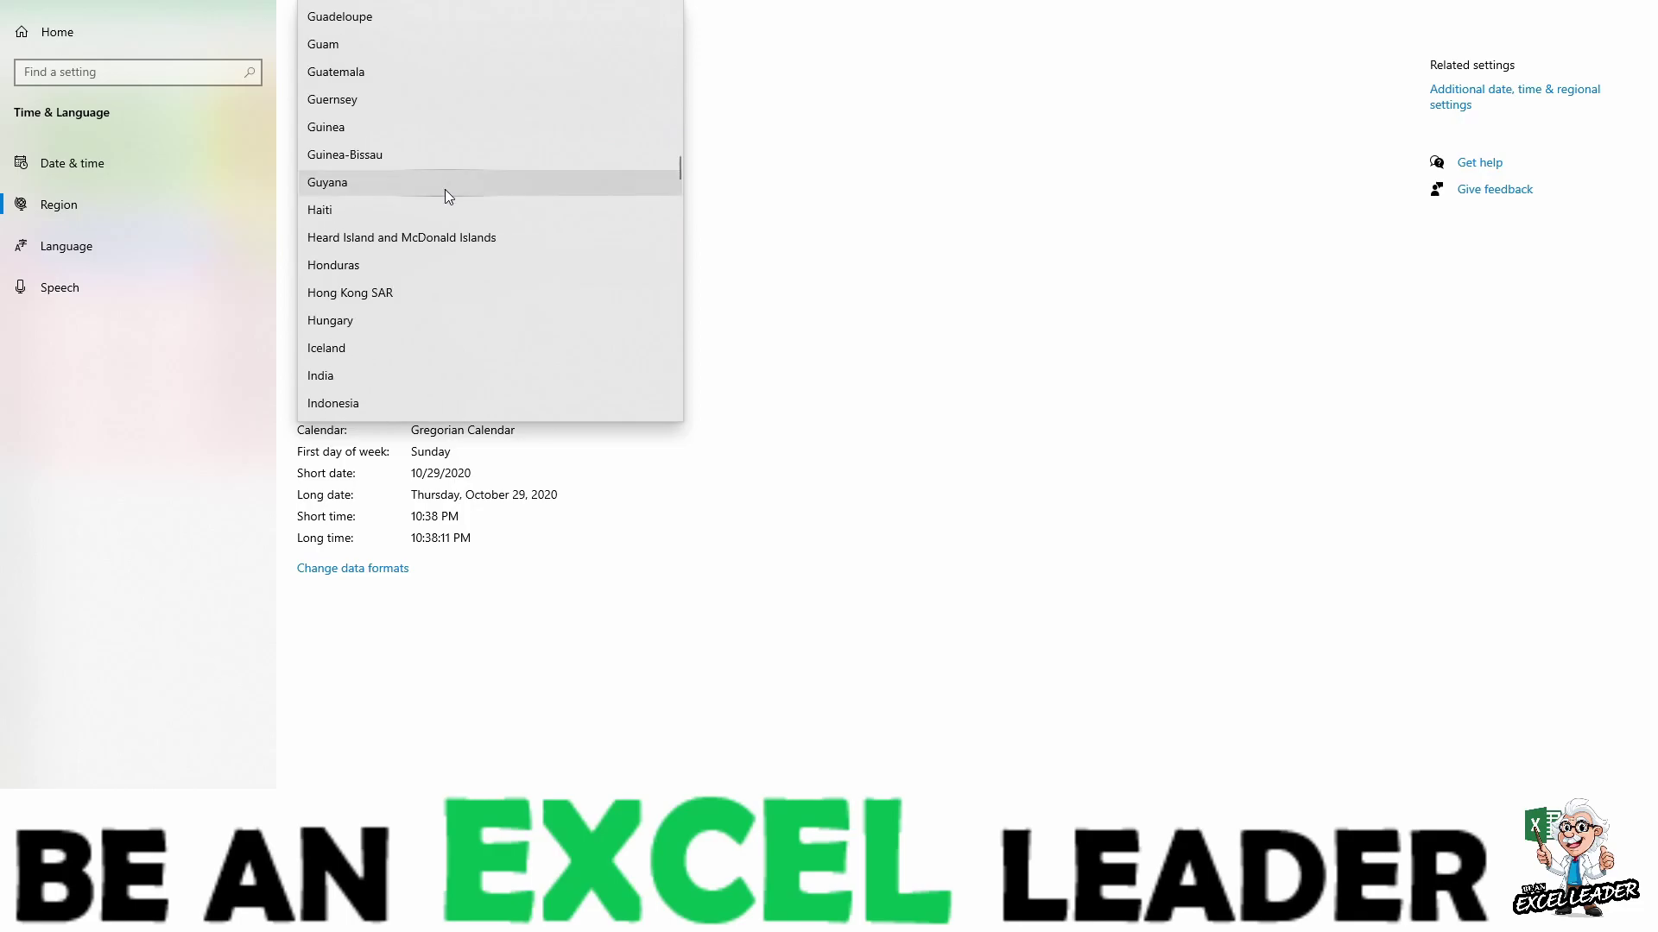
click(334, 376)
Set the regional format to English (India)
click(375, 263)
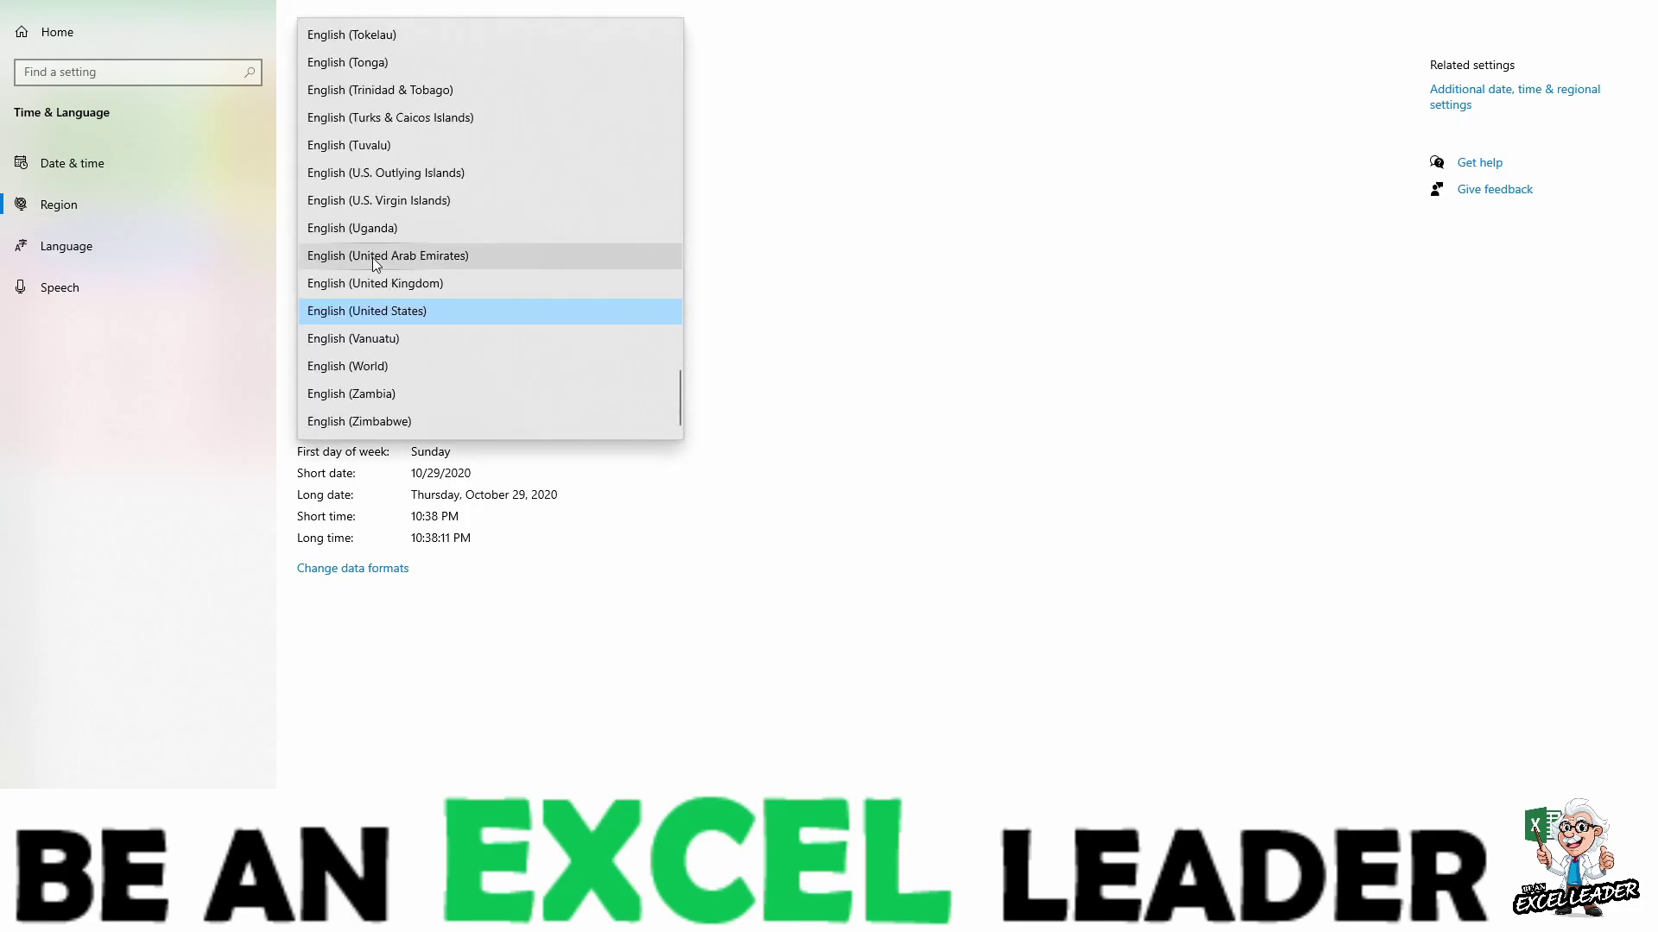
scroll(406, 209, up, 5)
scroll(406, 204, up, 4)
scroll(405, 203, up, 10)
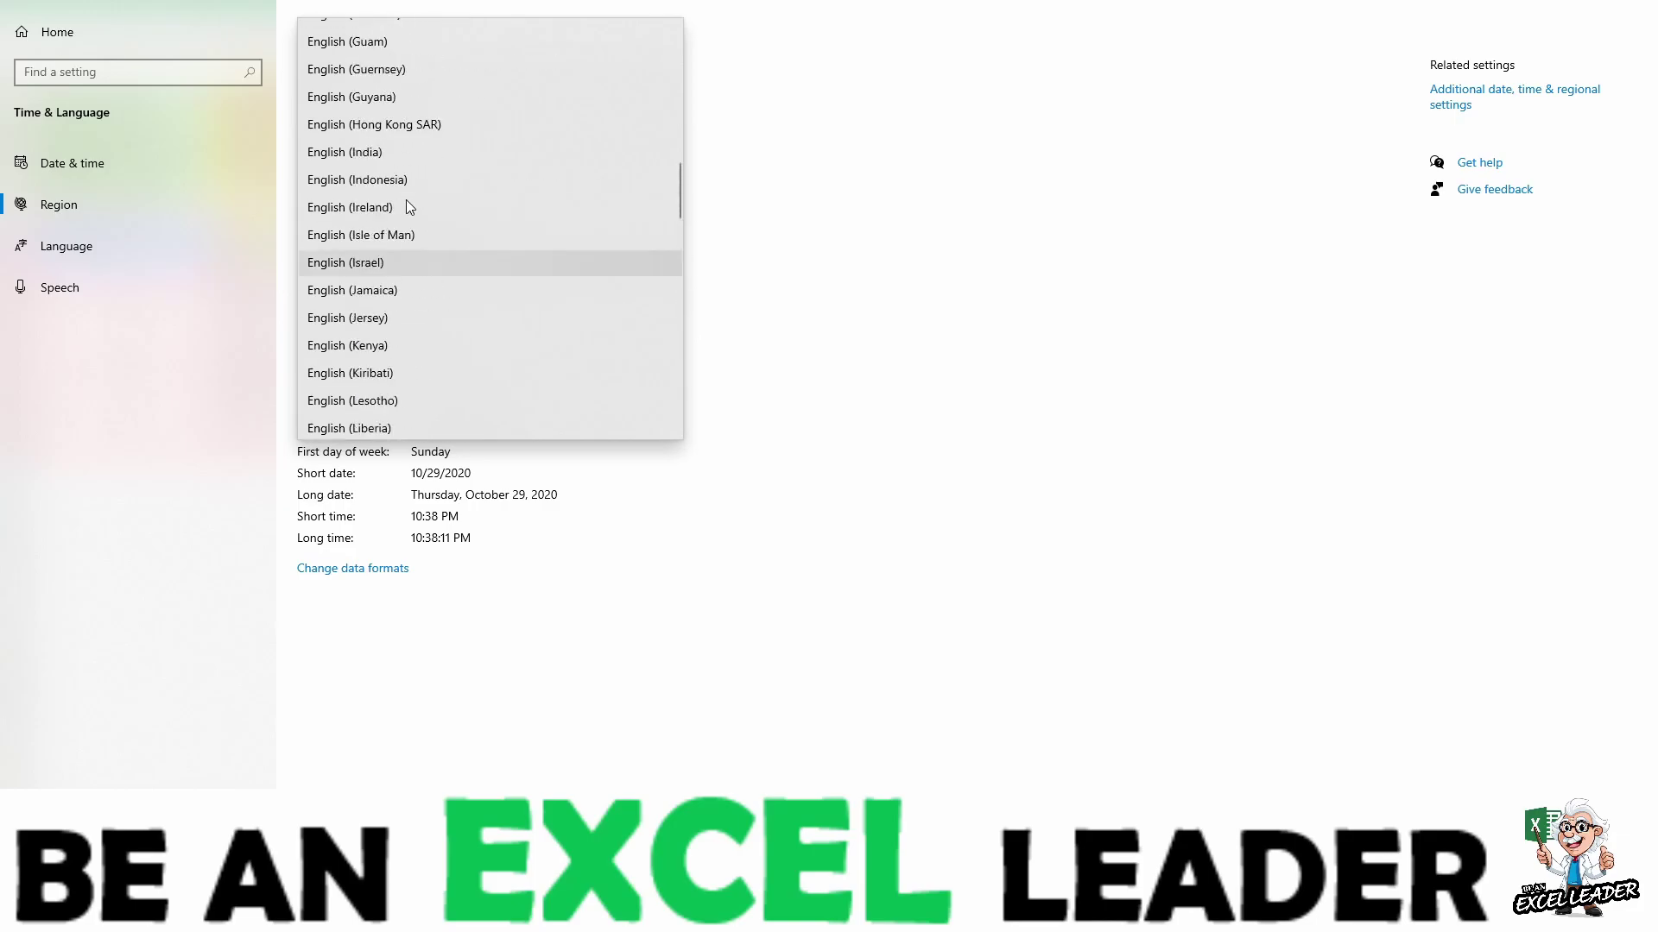
scroll(405, 201, up, 2)
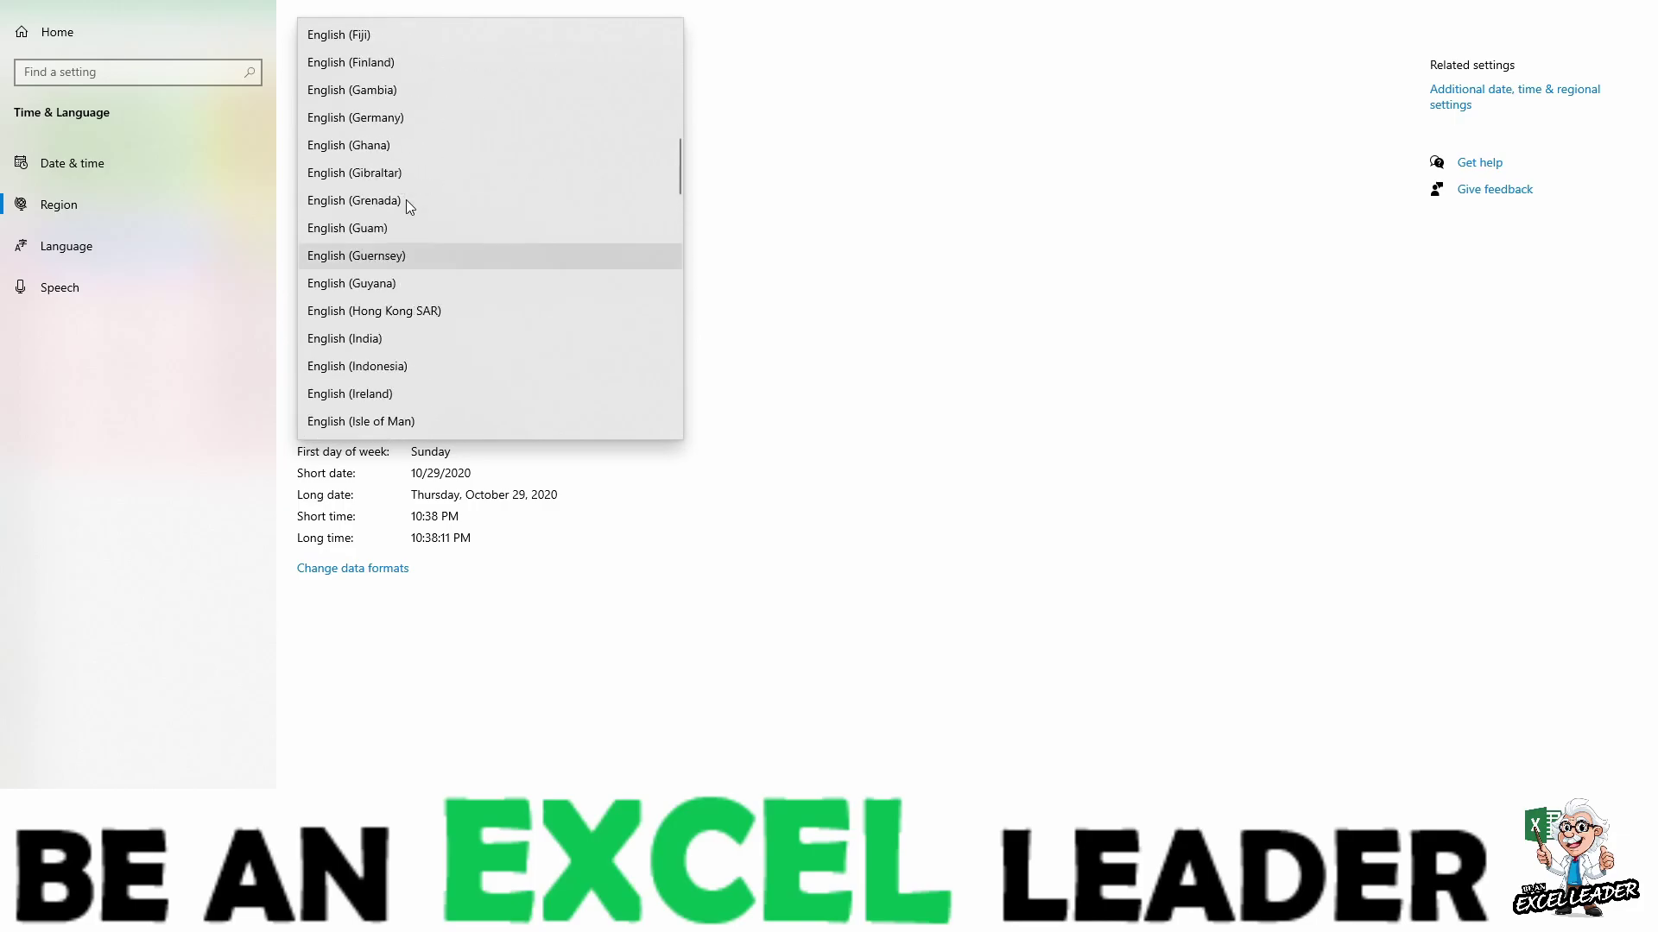
click(350, 339)
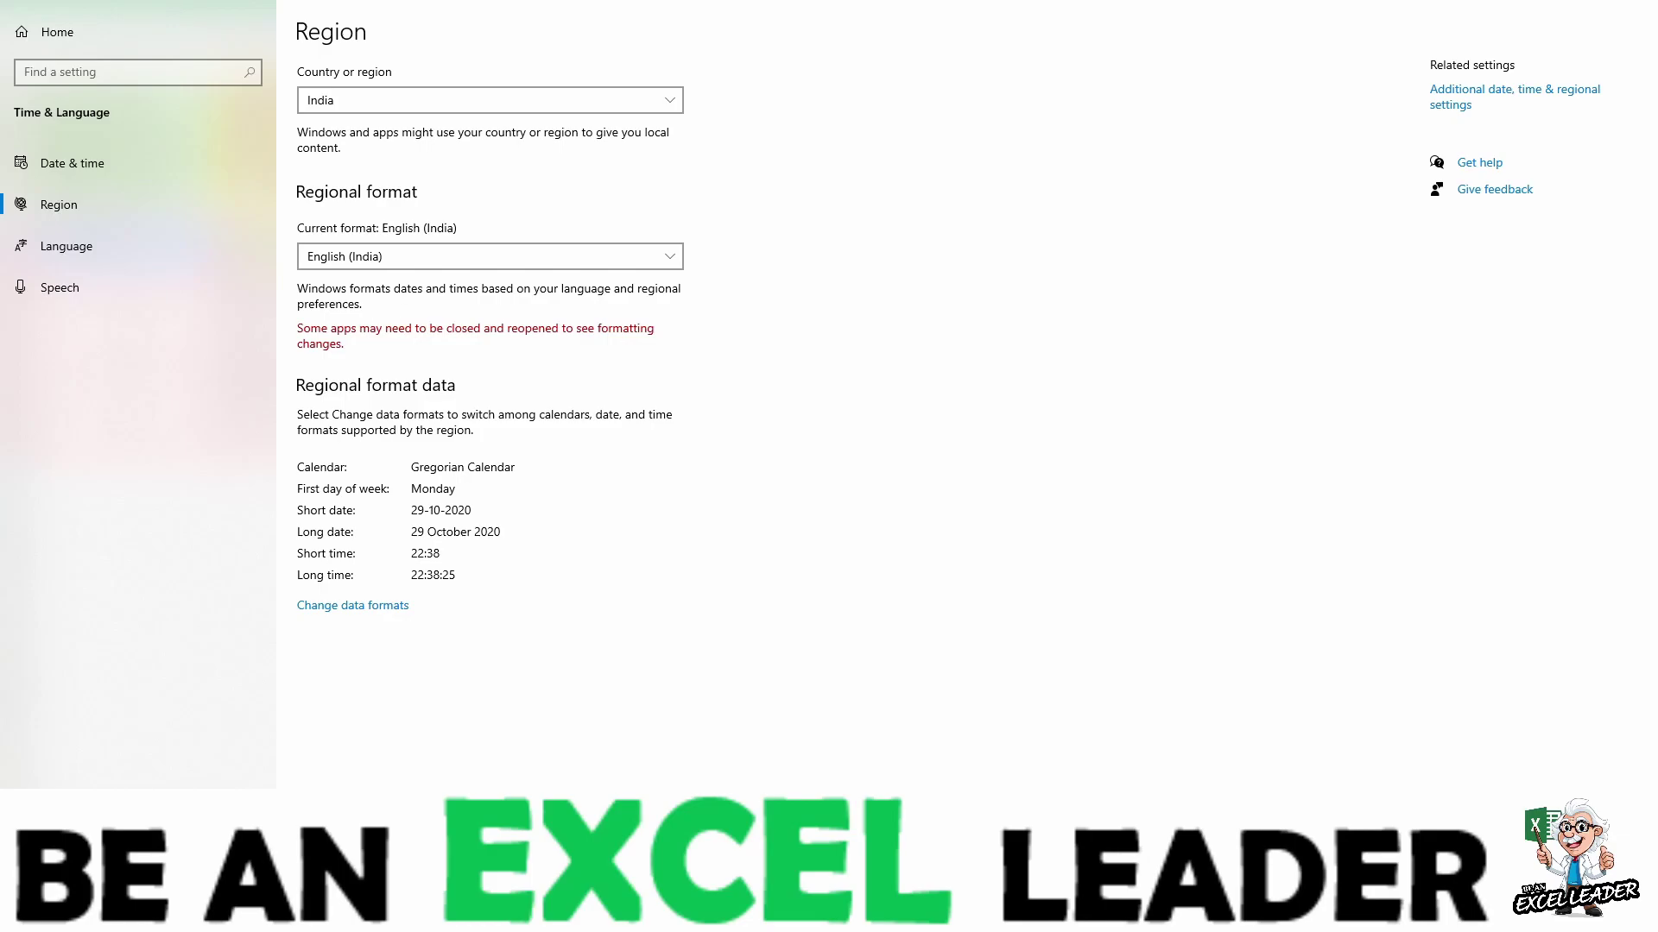